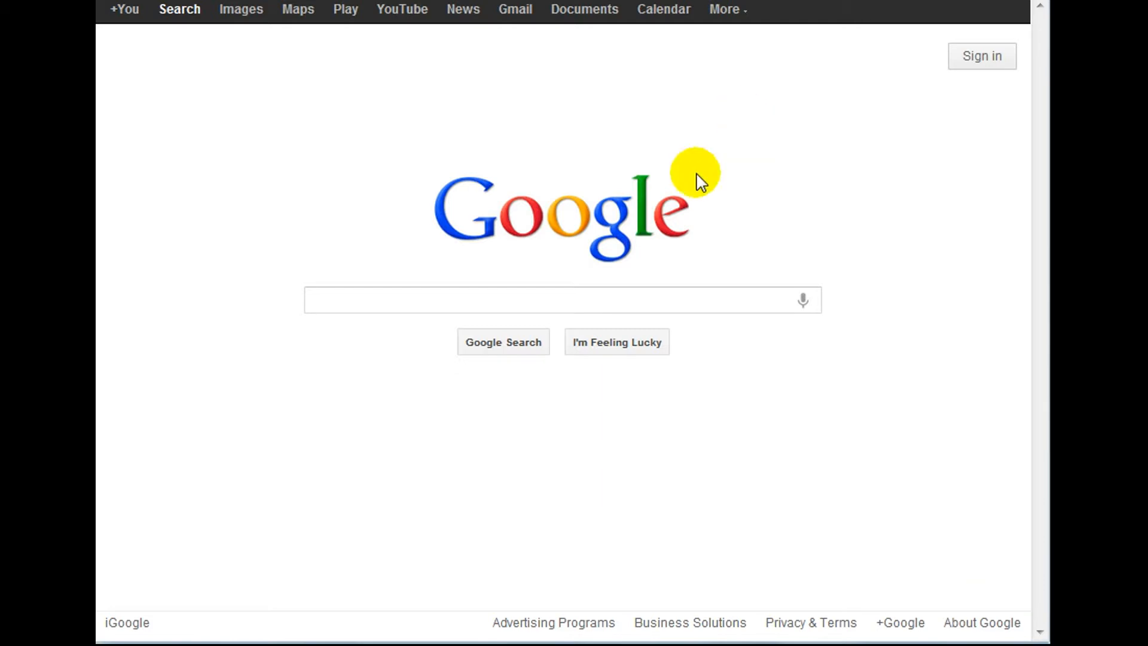
# Search Google for 'filezilla', visit FileZilla's Client Download page, then return to the results.
pyautogui.click(598, 307)
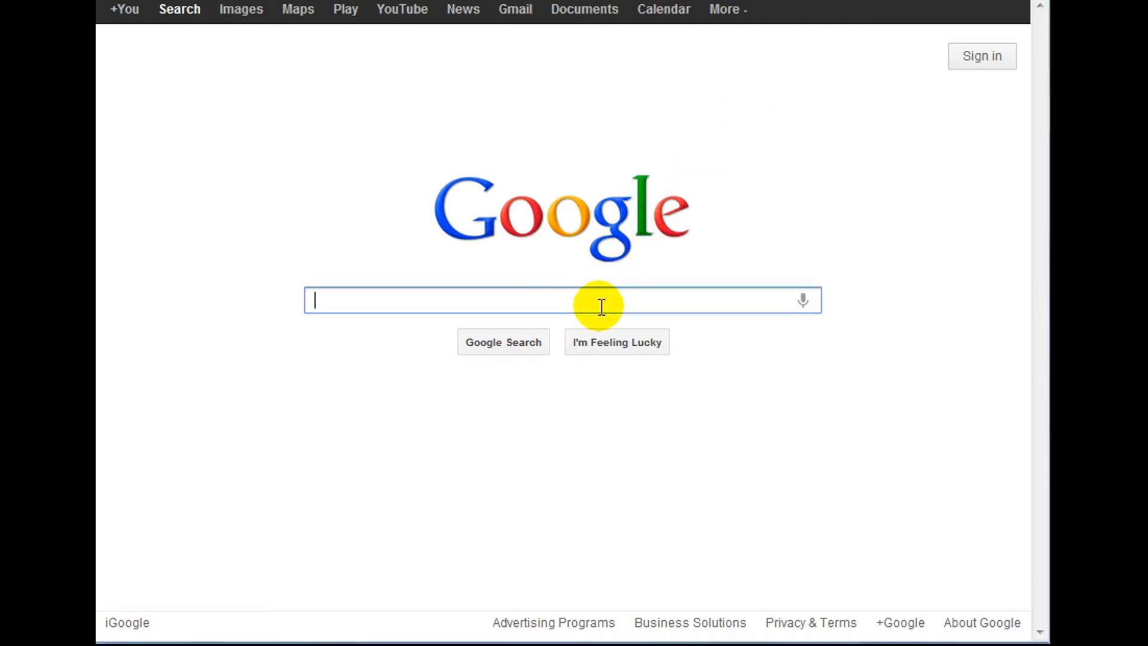
pyautogui.write('file')
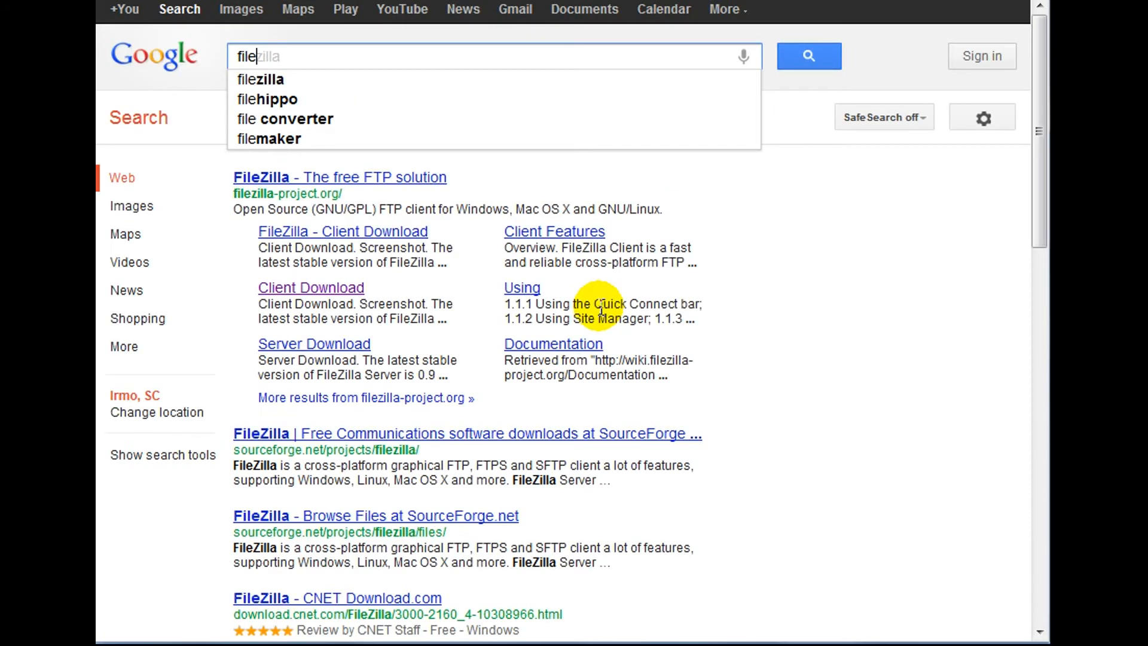
pyautogui.write('zilla')
pyautogui.press('Return')
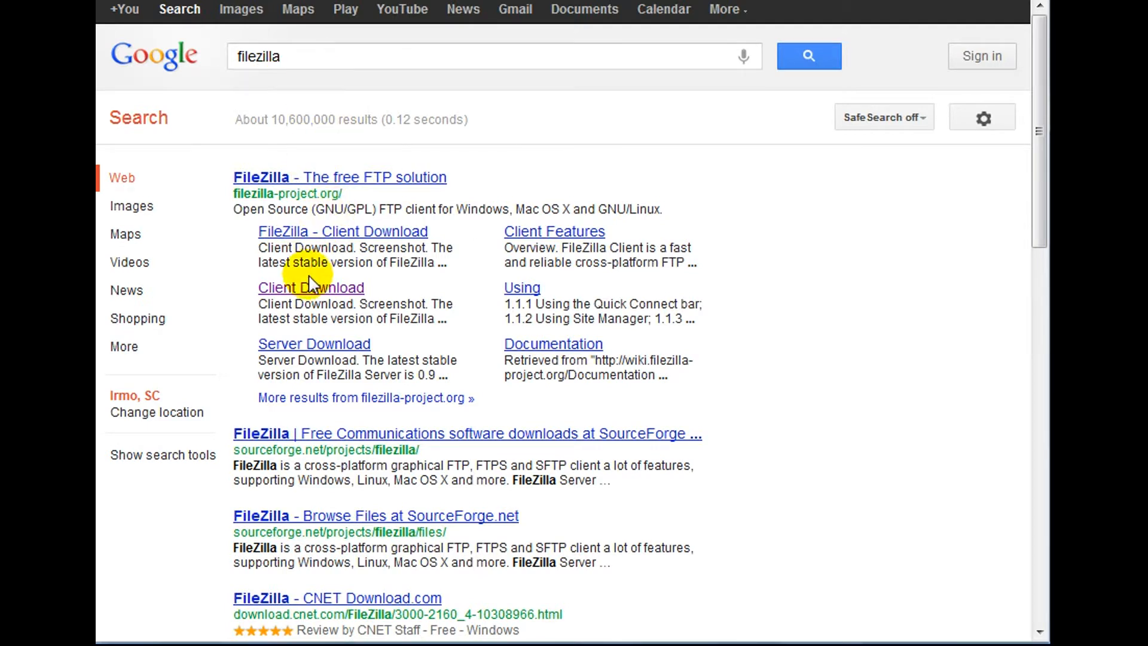
pyautogui.click(303, 293)
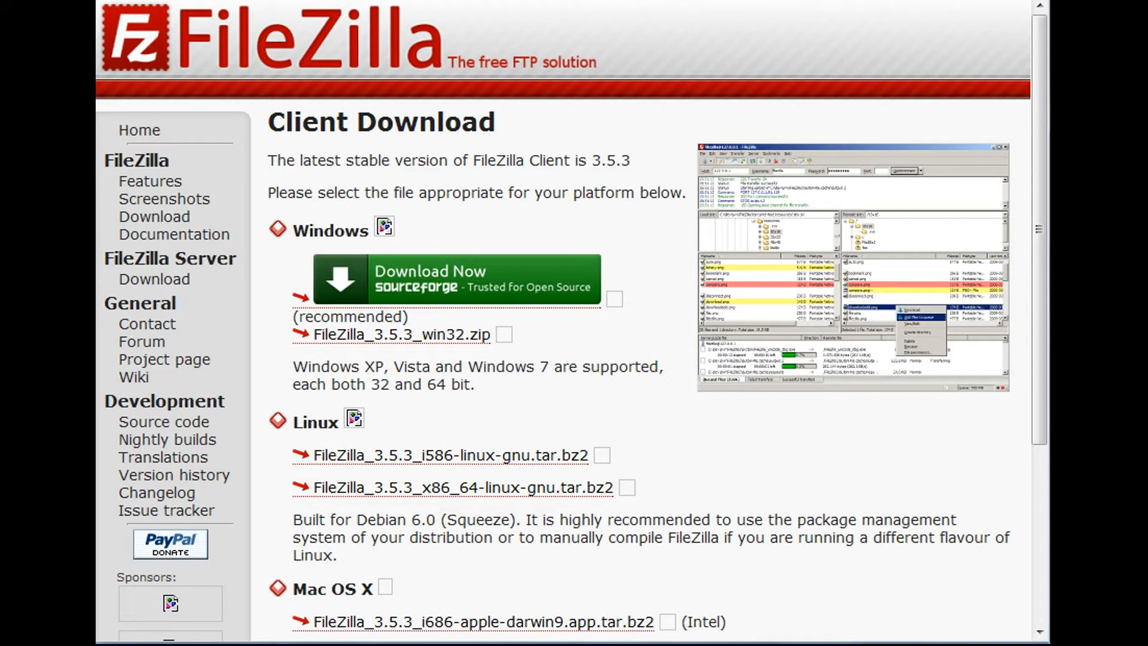
pyautogui.hotkey('alt', 'Left')
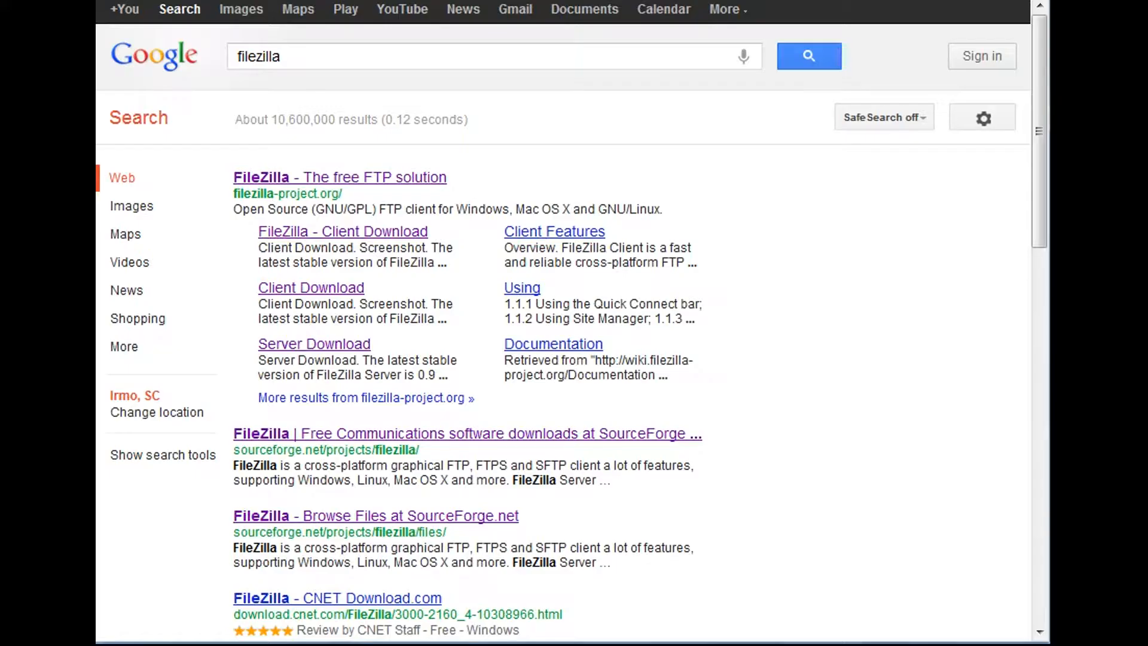
# Search 'wordpress download' and download the WordPress 3.4 zip from wordpress.org.
pyautogui.doubleClick(546, 50)
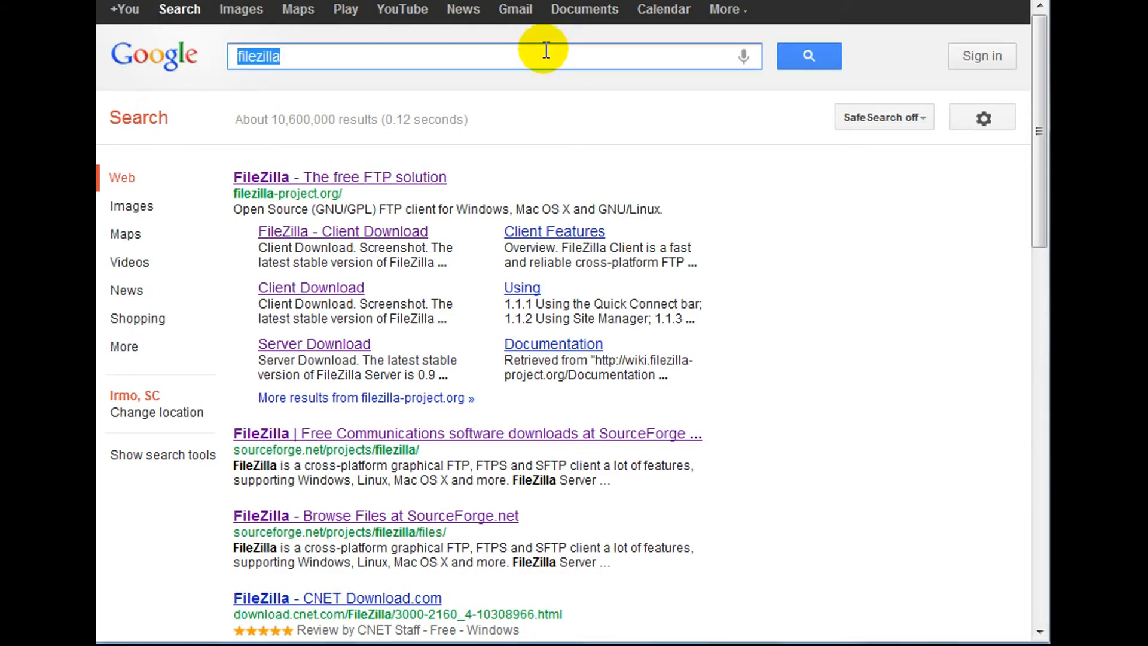
pyautogui.write('wordpres')
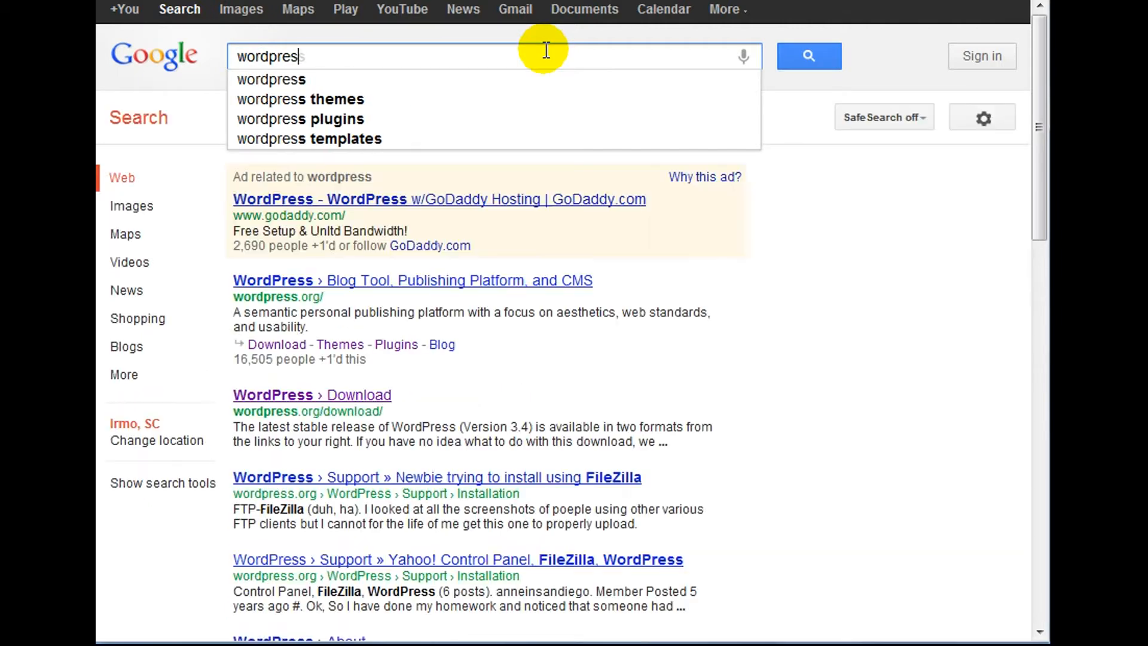
pyautogui.write('s download')
pyautogui.press('Return')
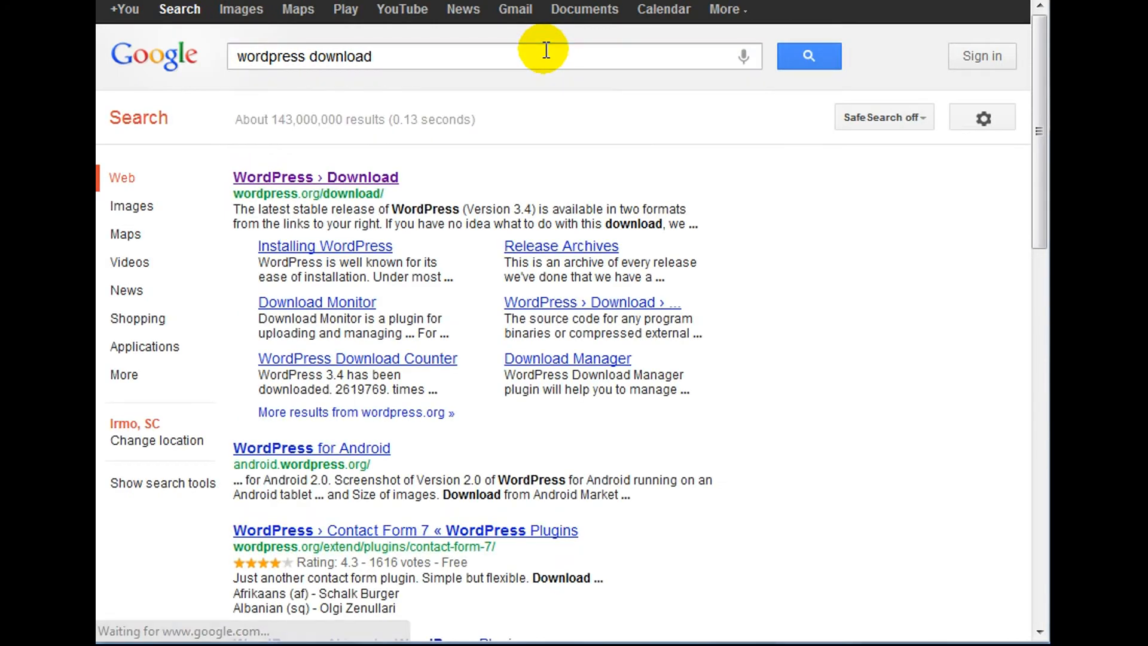
pyautogui.click(328, 181)
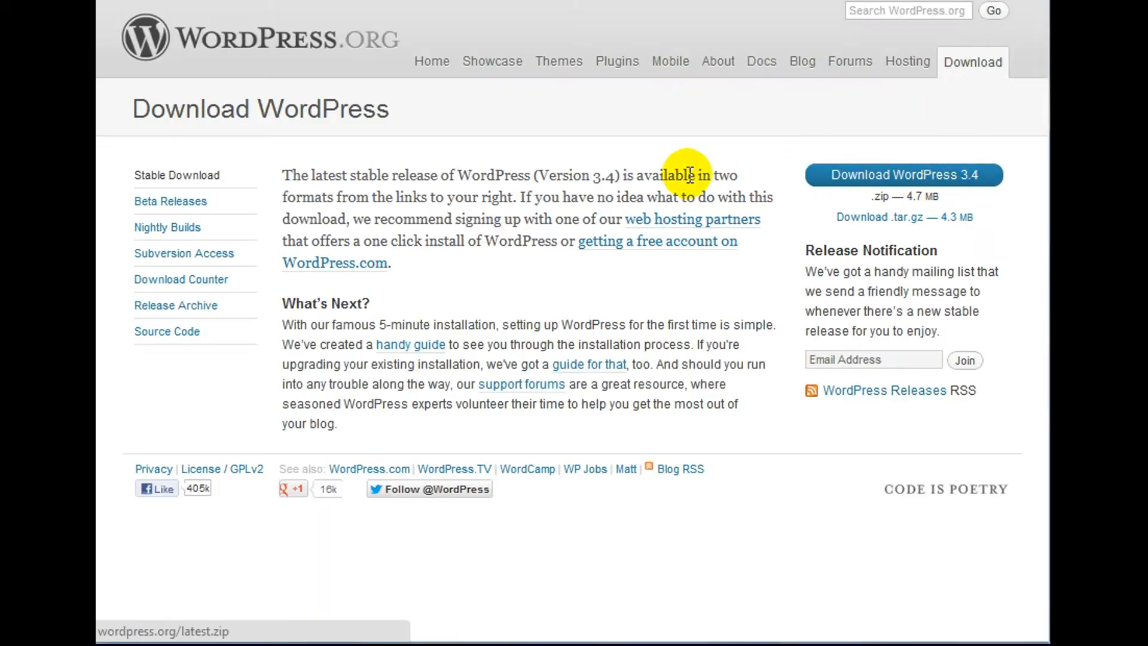
pyautogui.click(947, 178)
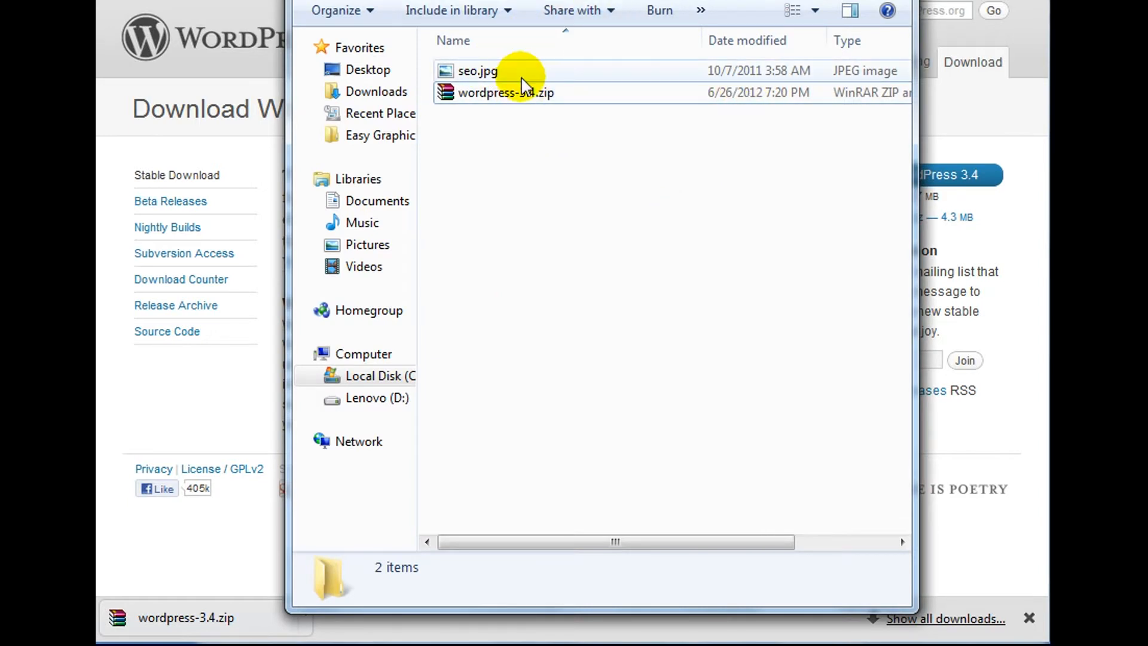
# Extract wordpress-3.4.zip into a wordpress-3.4 folder.
pyautogui.click(512, 92)
pyautogui.rightClick(510, 95)
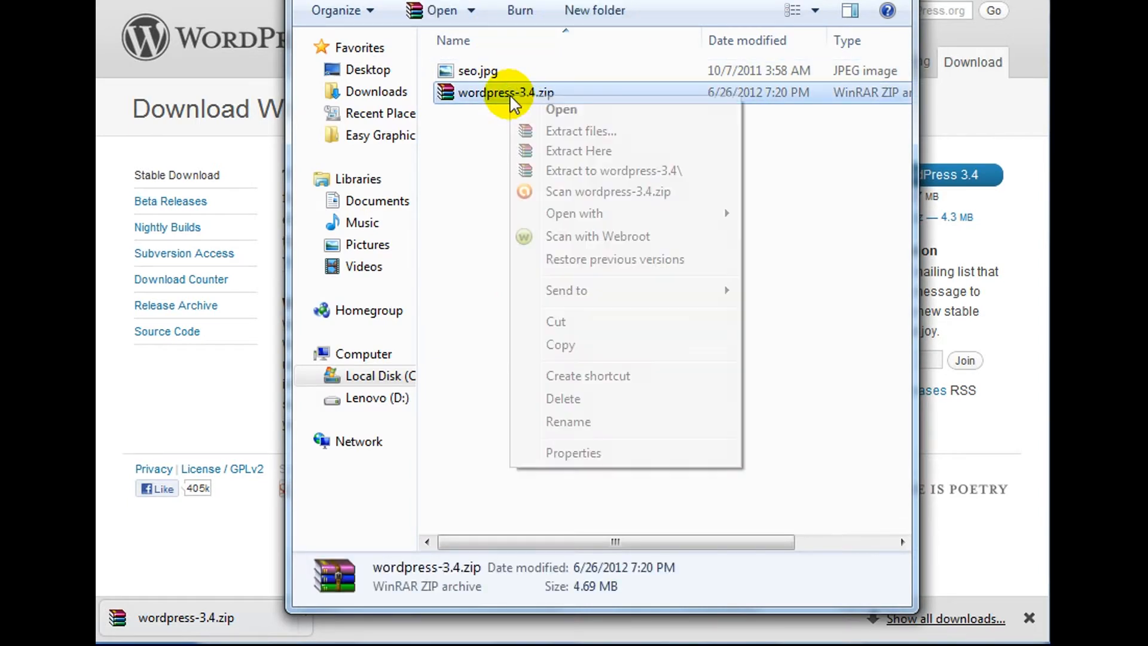
pyautogui.click(601, 170)
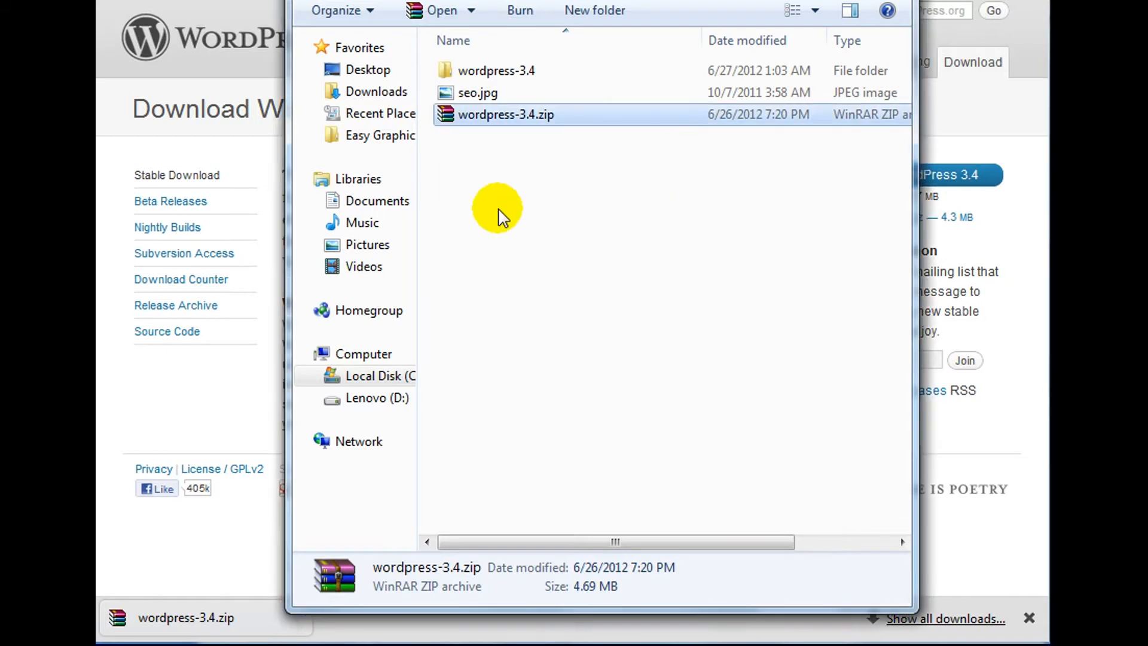
# Open wordpress-3.4 > wordpress and select all 20 WordPress files and folders.
pyautogui.doubleClick(563, 65)
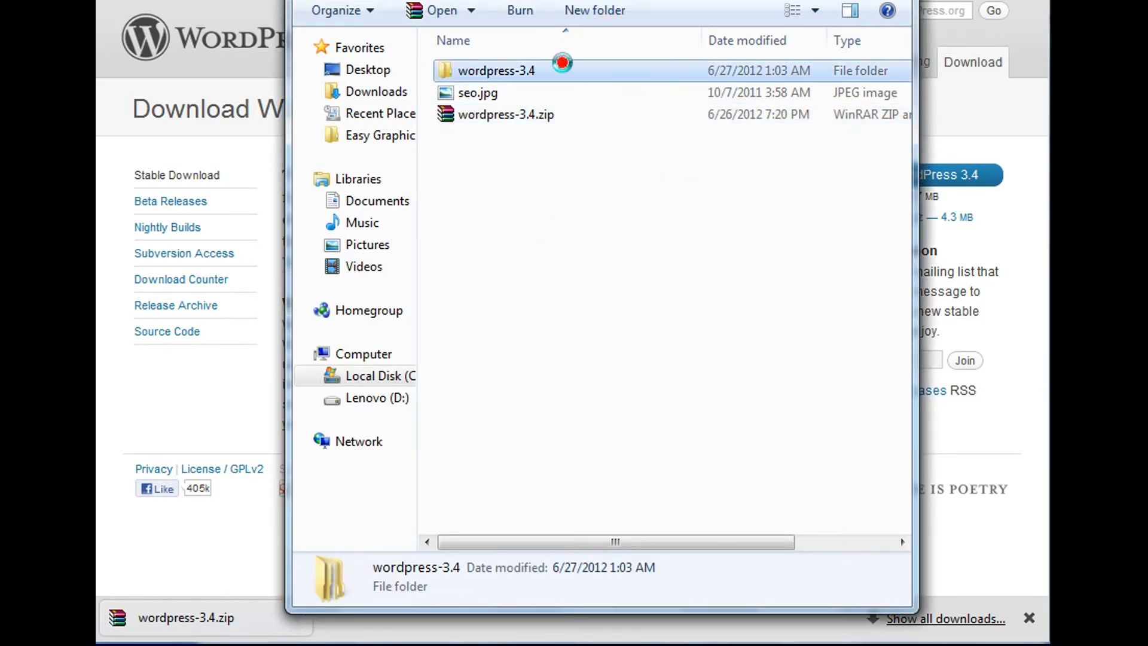
pyautogui.doubleClick(563, 71)
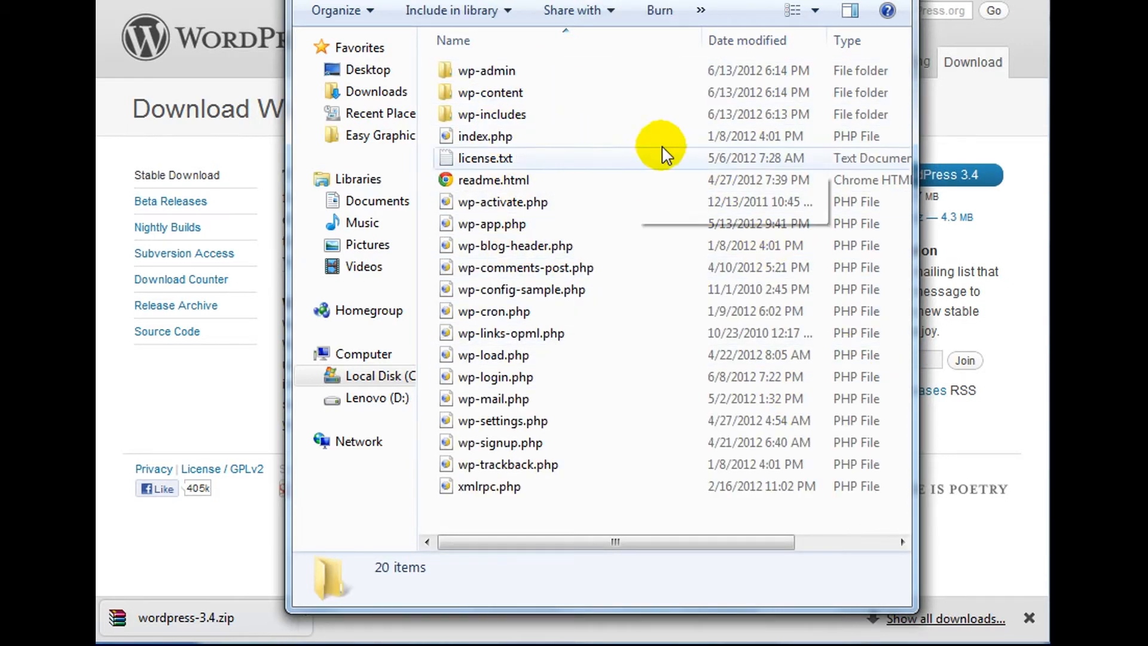
pyautogui.moveTo(565, 505); pyautogui.dragTo(490, 60)
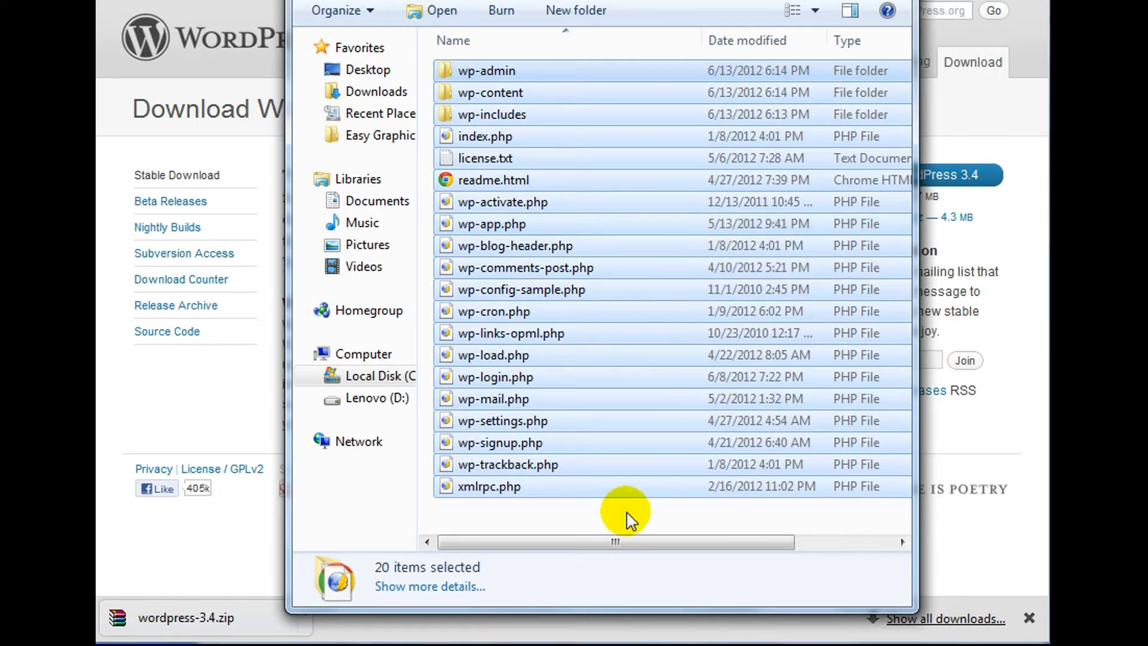
pyautogui.click(632, 644)
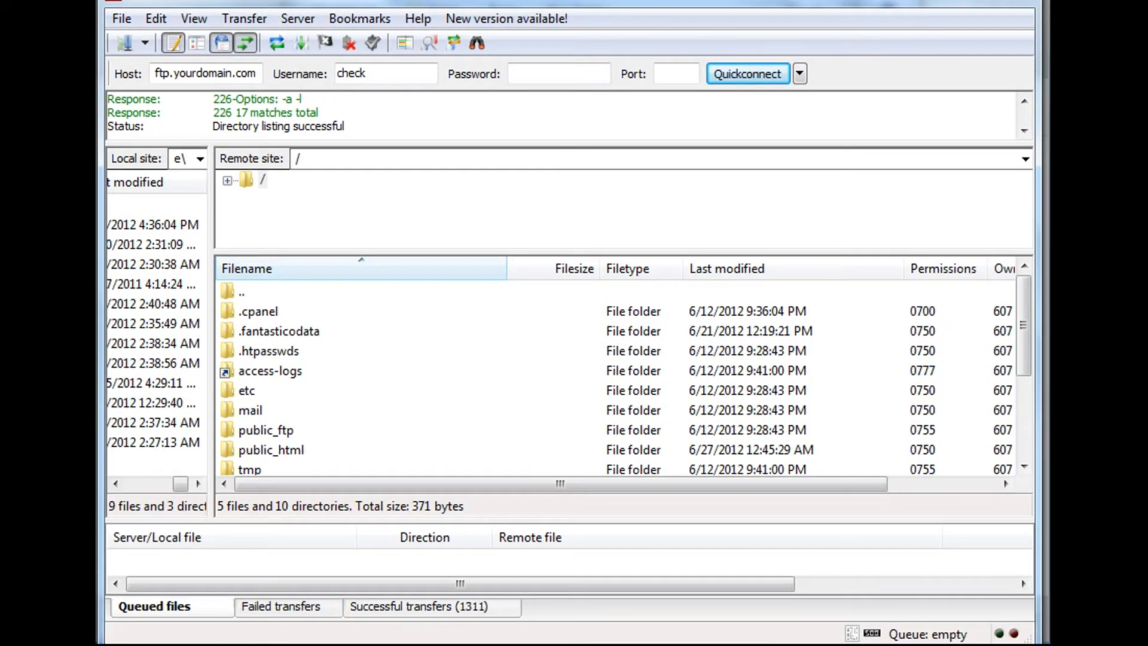
pyautogui.moveTo(500, 2); pyautogui.dragTo(499, 0)
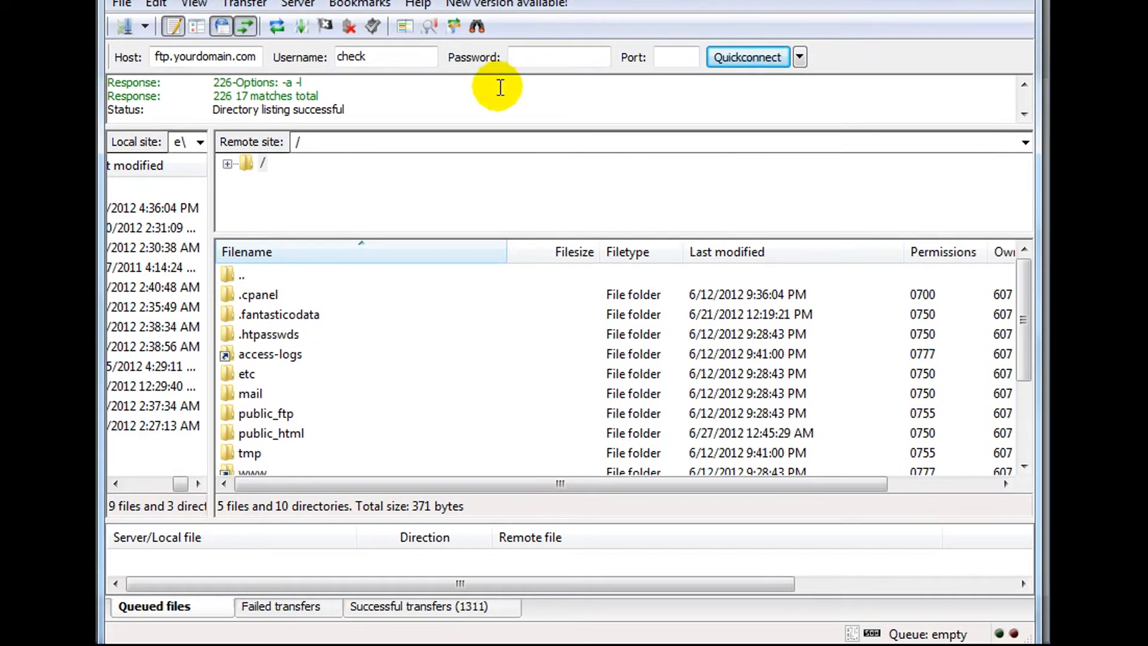
pyautogui.moveTo(254, 56); pyautogui.dragTo(90, 57)
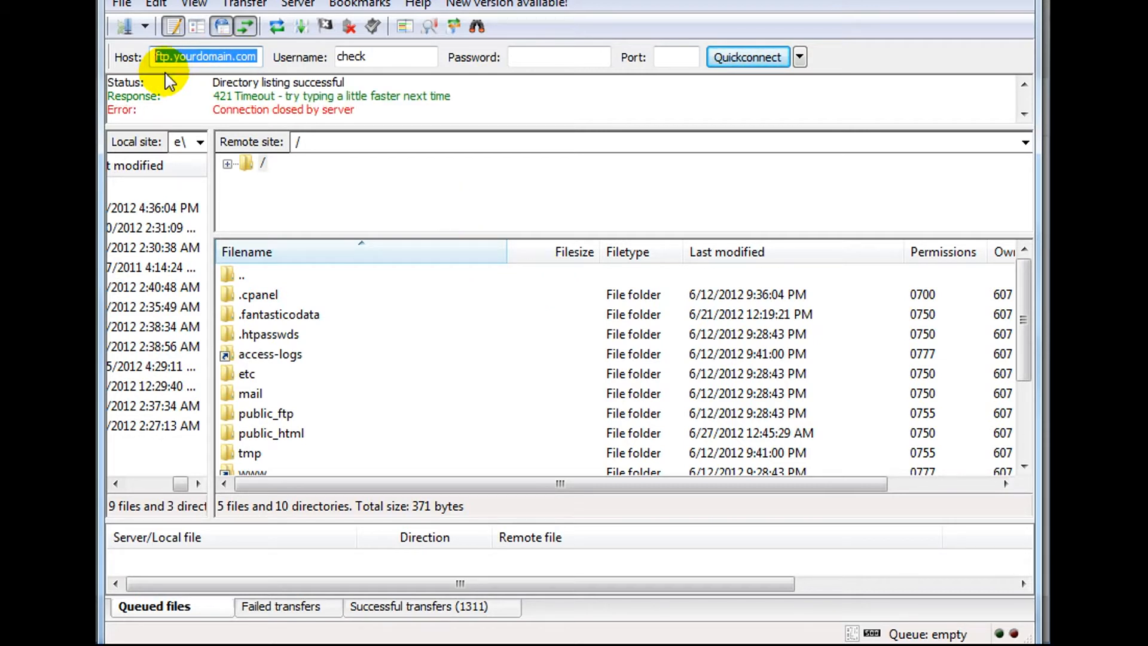
pyautogui.write('ftp.')
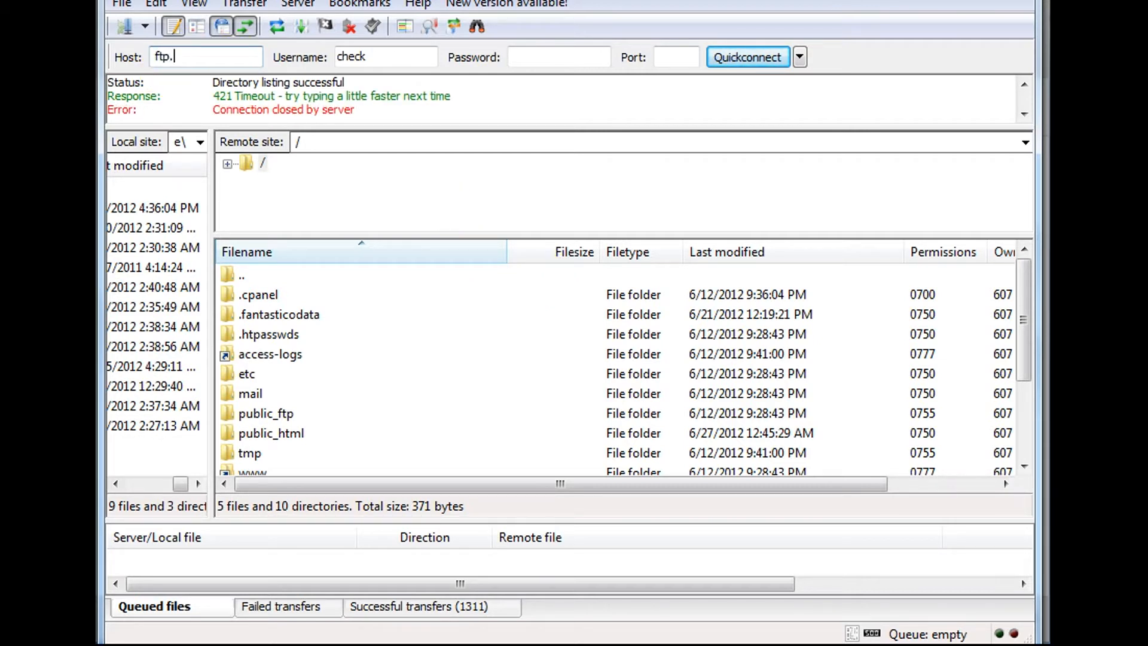
pyautogui.click(163, 60)
pyautogui.write('yourdomain.com')
pyautogui.press('Tab')
pyautogui.press('Tab')
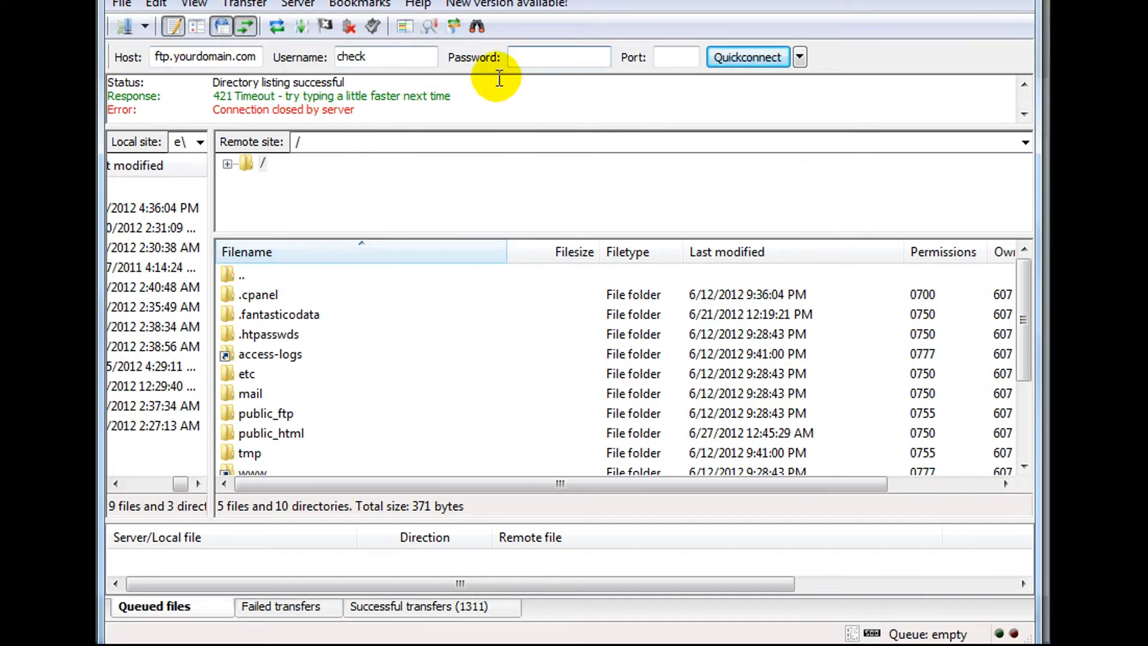
pyautogui.moveTo(730, 0); pyautogui.dragTo(729, 30)
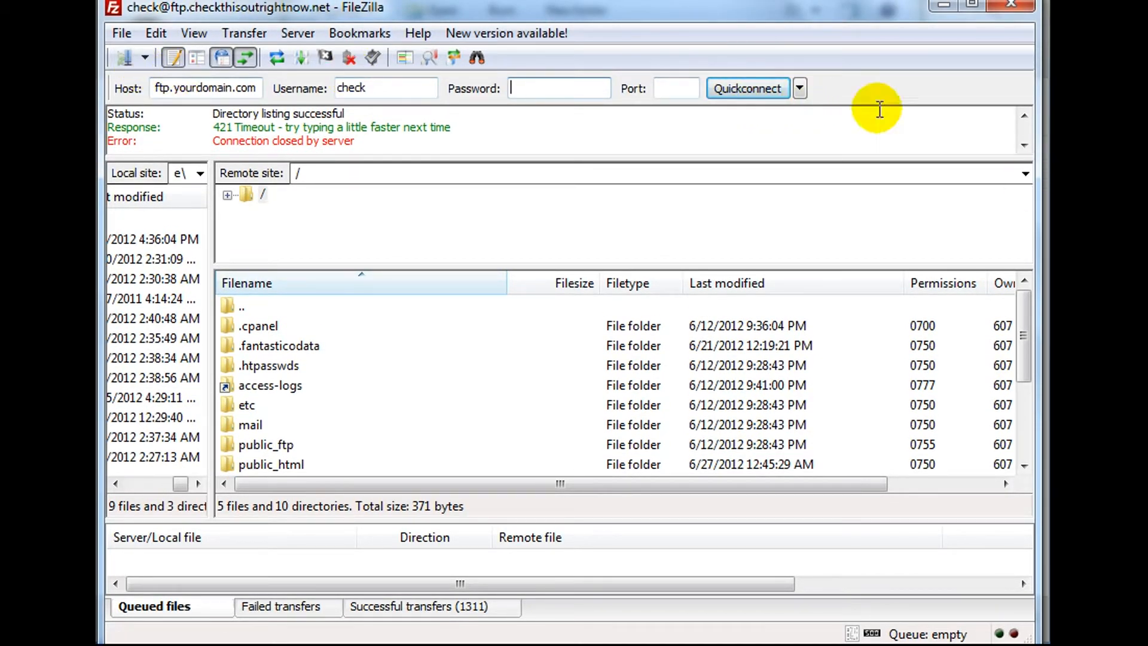
pyautogui.click(801, 89)
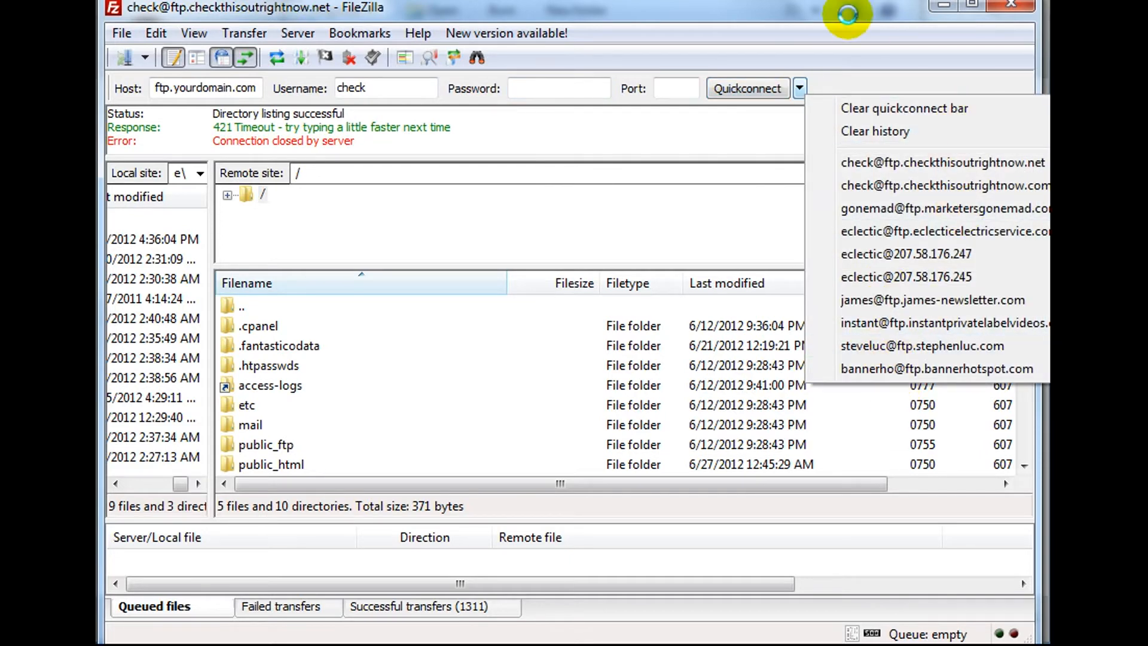
pyautogui.click(852, 20)
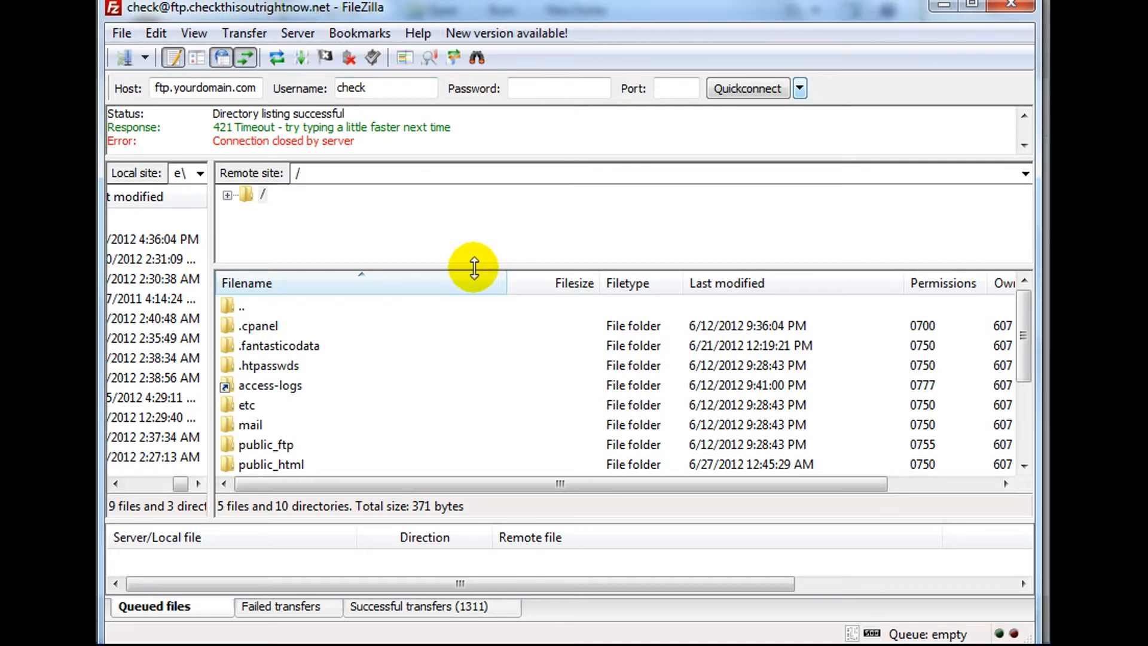
pyautogui.click(291, 424)
pyautogui.scroll(-1, 347, 422)
pyautogui.click(398, 411)
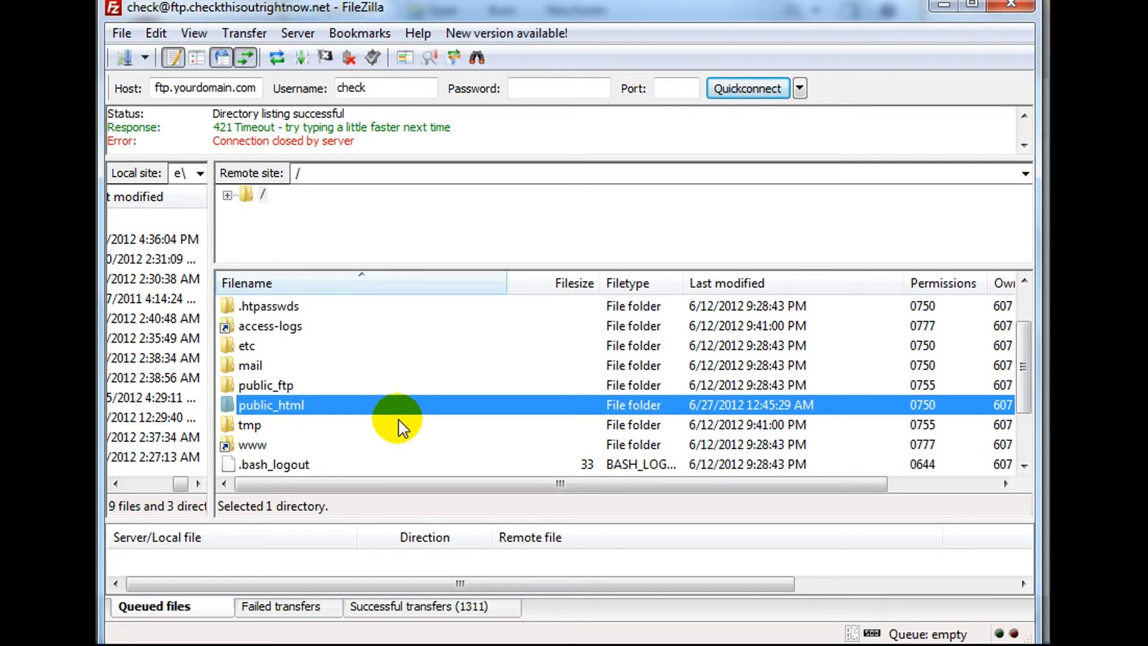
# Open the server's public_html folder and look through its files, including .htaccess.
pyautogui.doubleClick(405, 408)
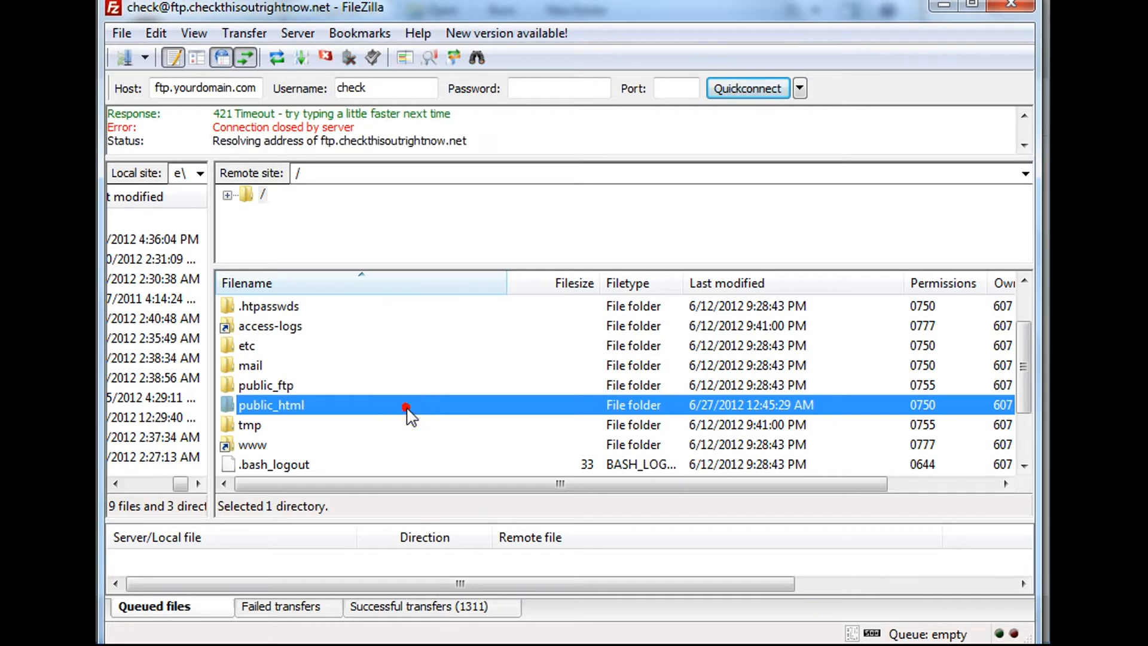
pyautogui.click(392, 444)
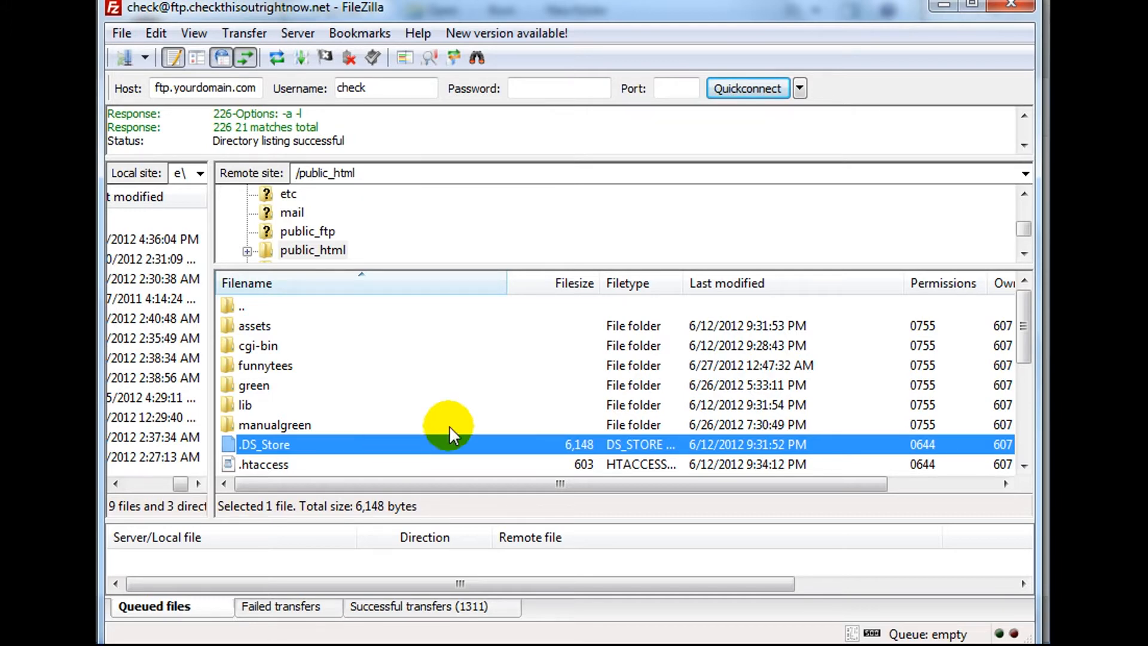
pyautogui.hotkey('alt', 'Tab')
pyautogui.moveTo(694, 0); pyautogui.dragTo(720, 3)
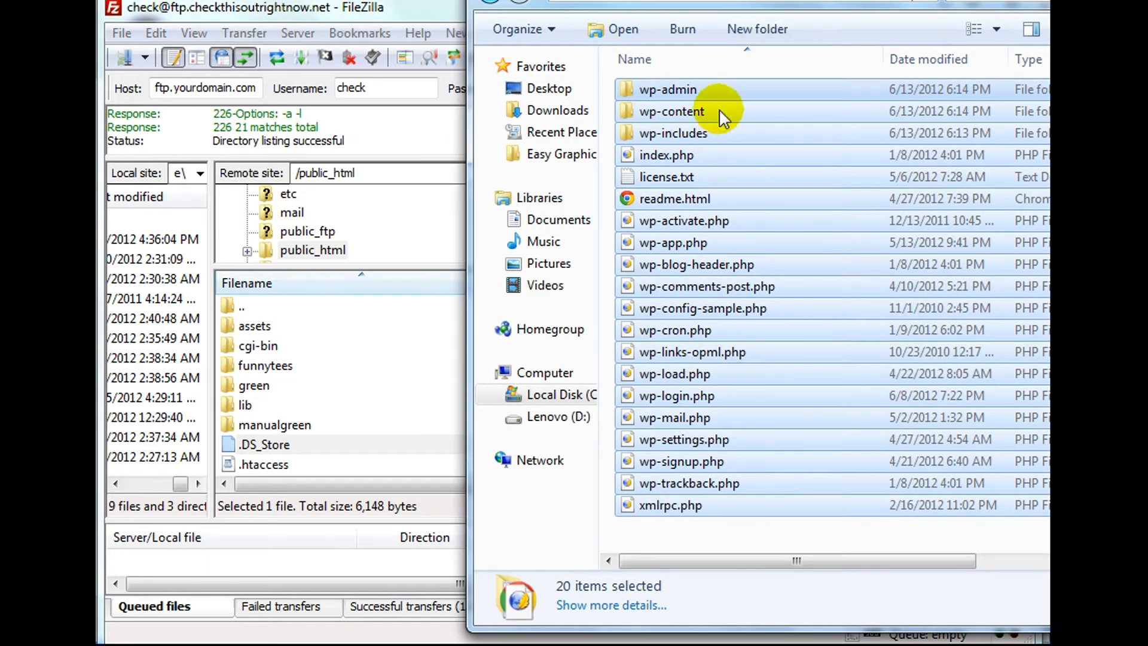
pyautogui.click(421, 21)
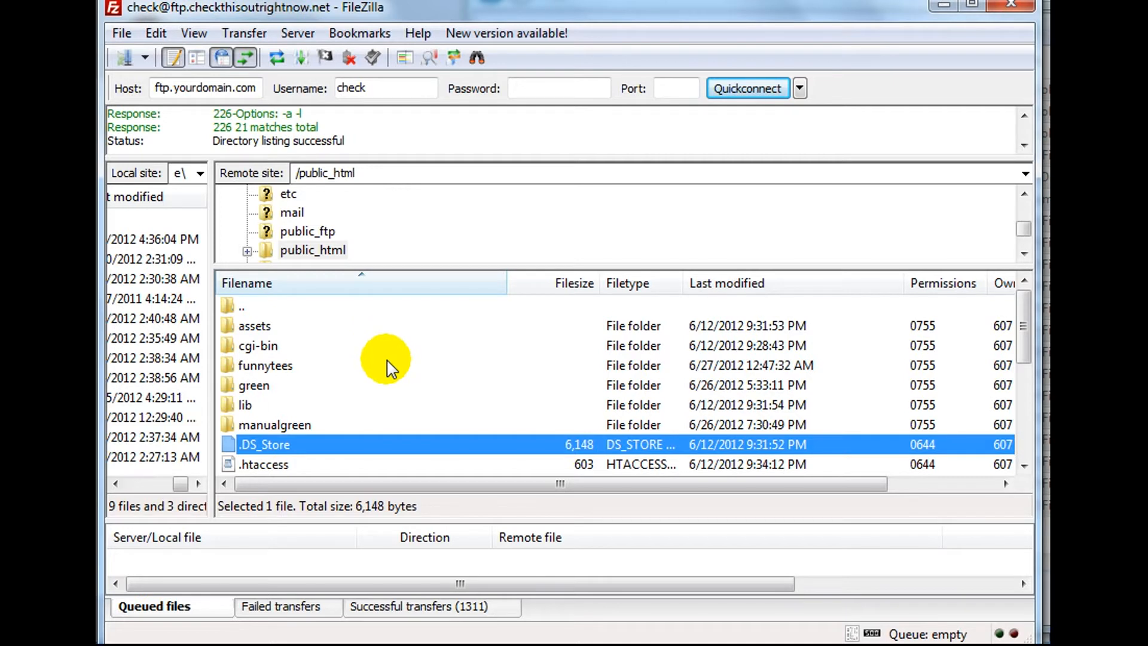
pyautogui.scroll(-1, 389, 366)
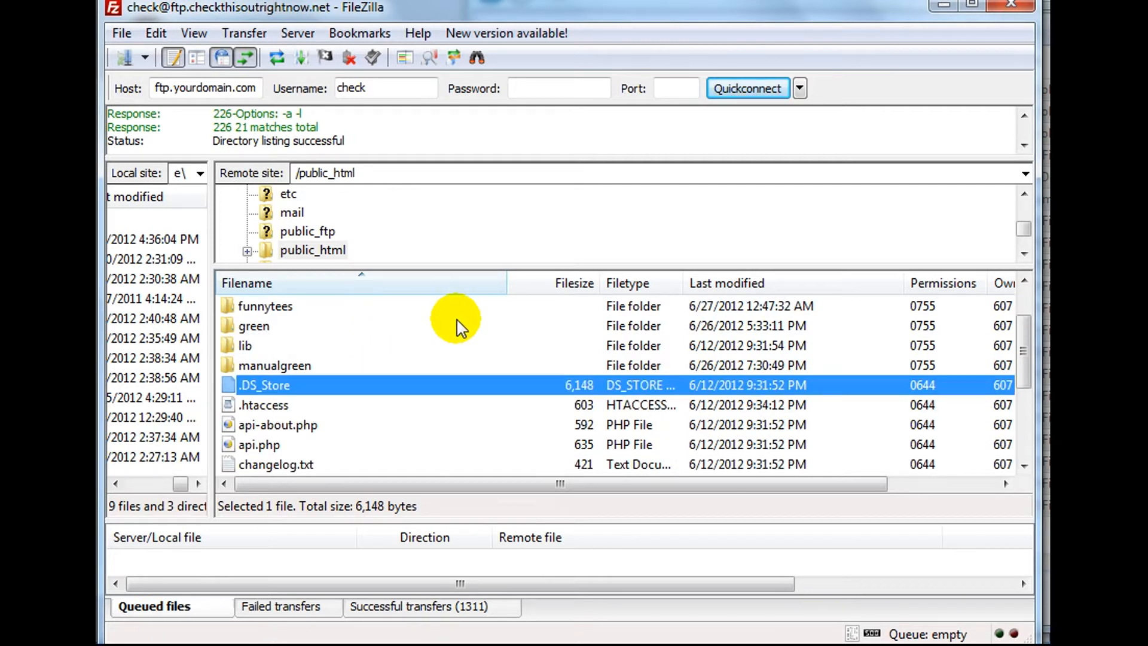
pyautogui.scroll(1, 448, 368)
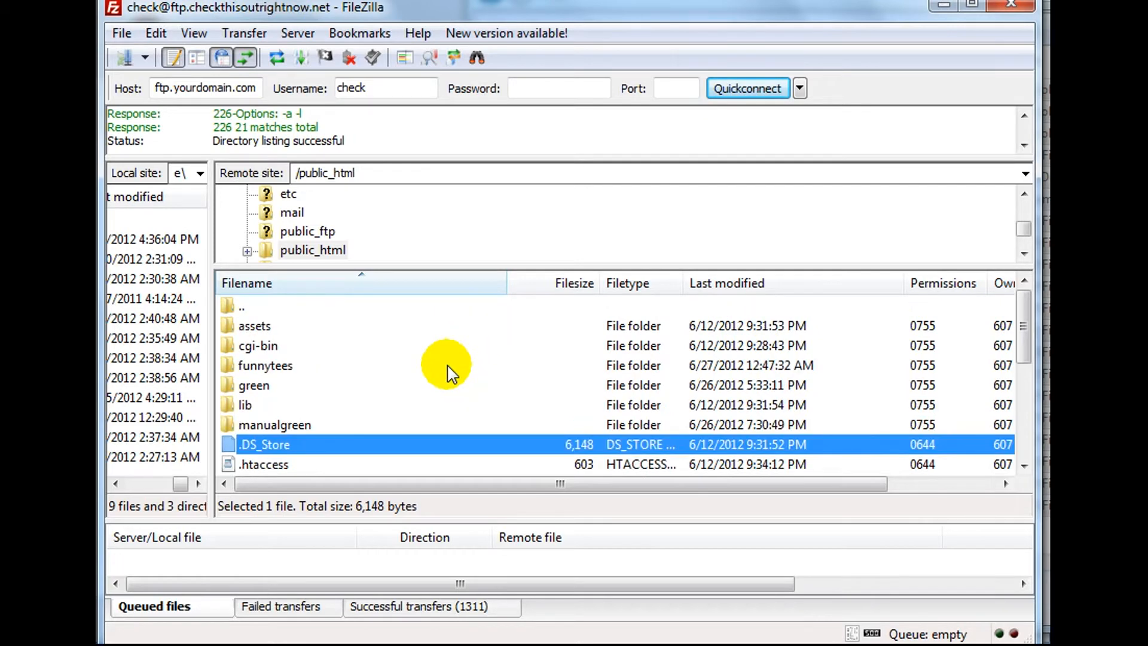
pyautogui.scroll(-1, 445, 370)
pyautogui.rightClick(365, 407)
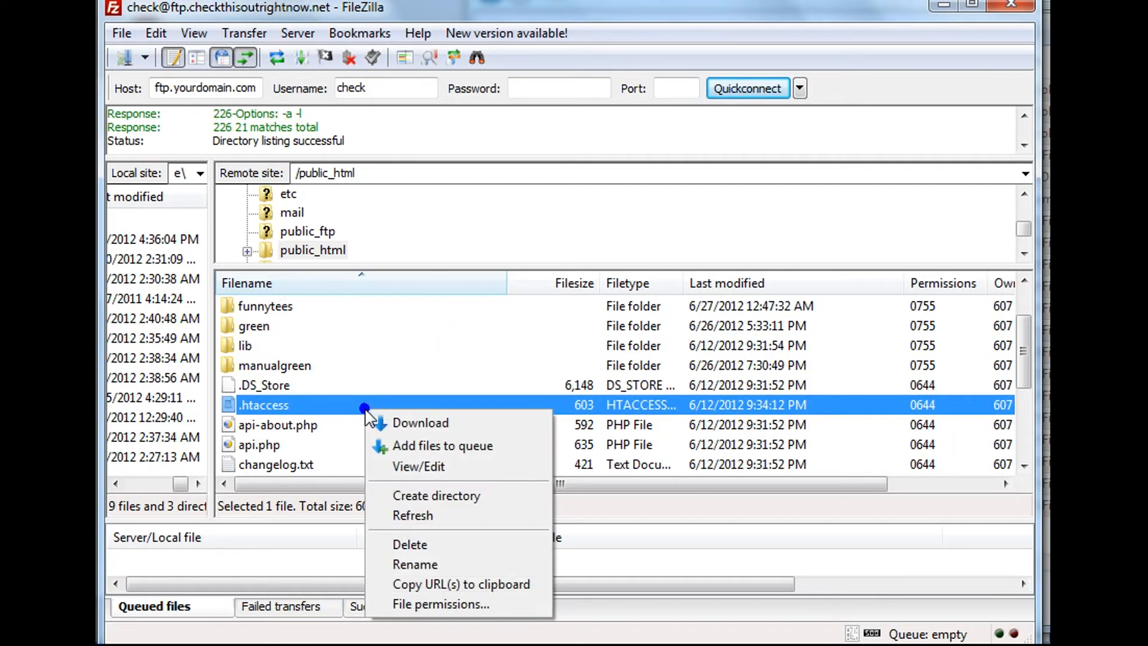
# Create a funnytshirts2 directory under public_html on the server and open it.
pyautogui.click(487, 501)
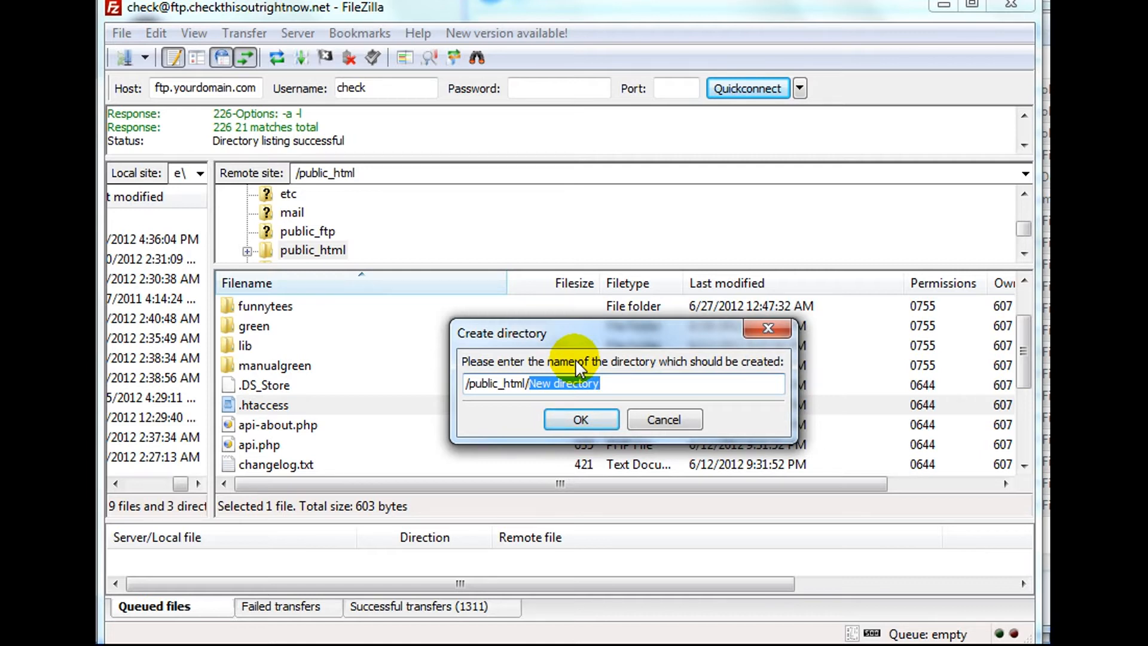
pyautogui.press('BackSpace')
pyautogui.write('funny')
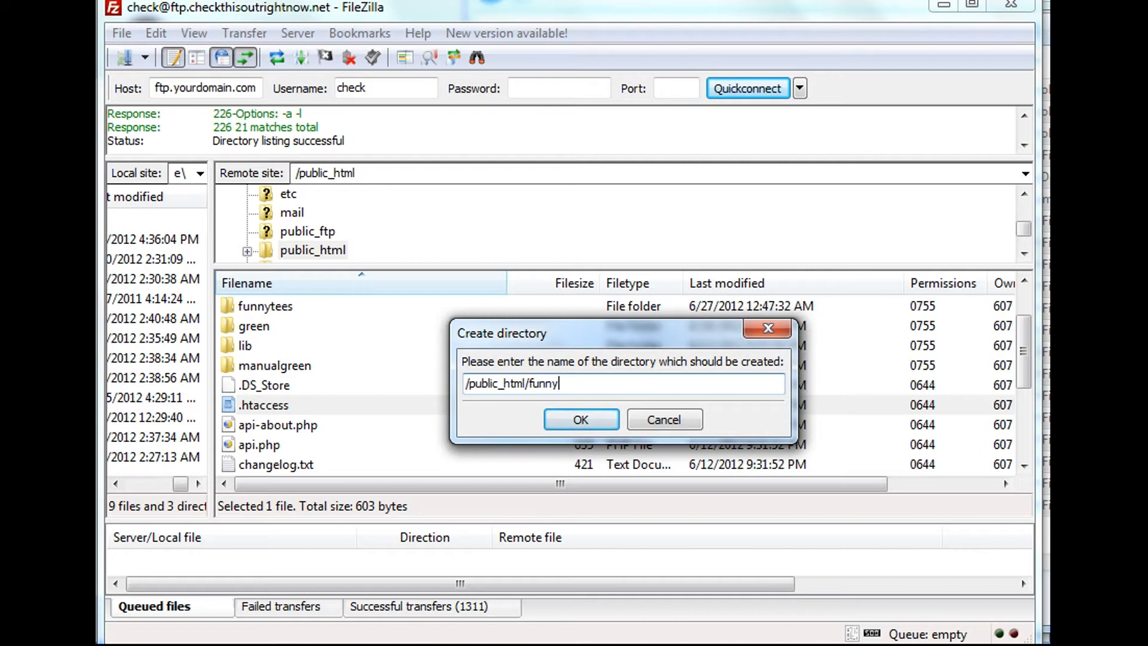
pyautogui.write('tshirts2')
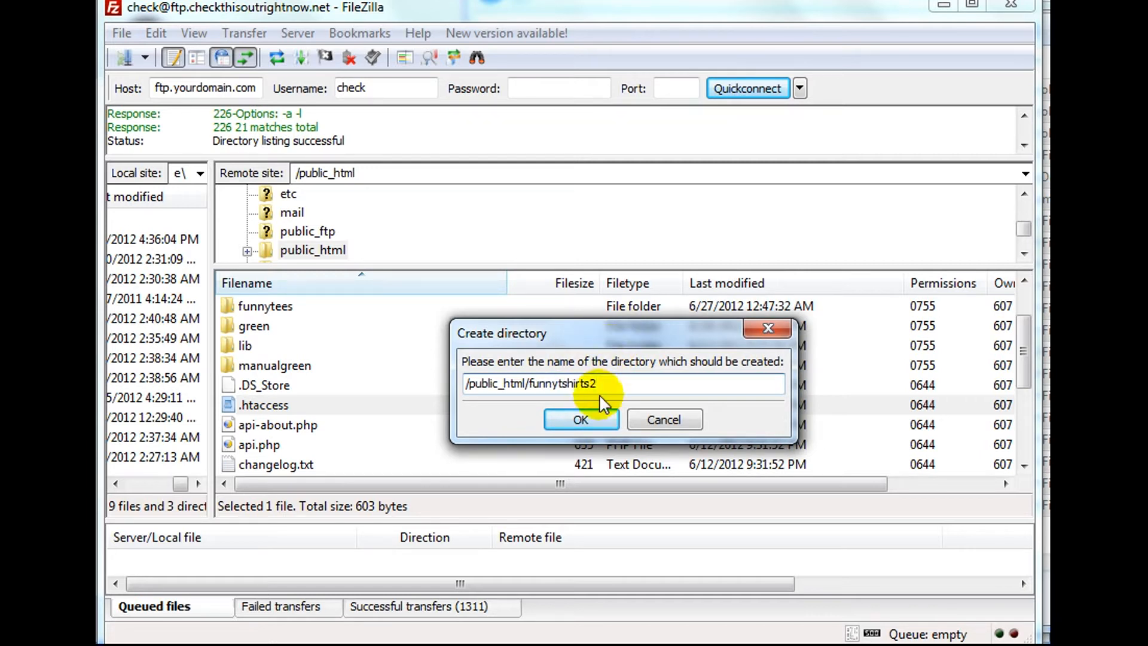
pyautogui.click(580, 421)
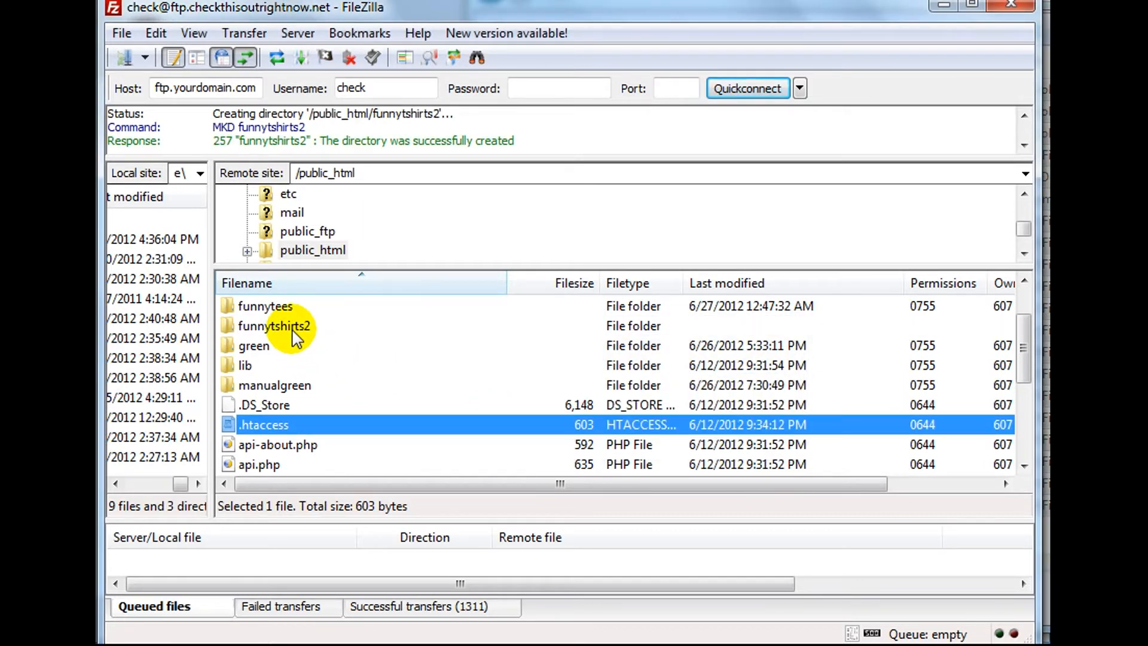
pyautogui.doubleClick(287, 327)
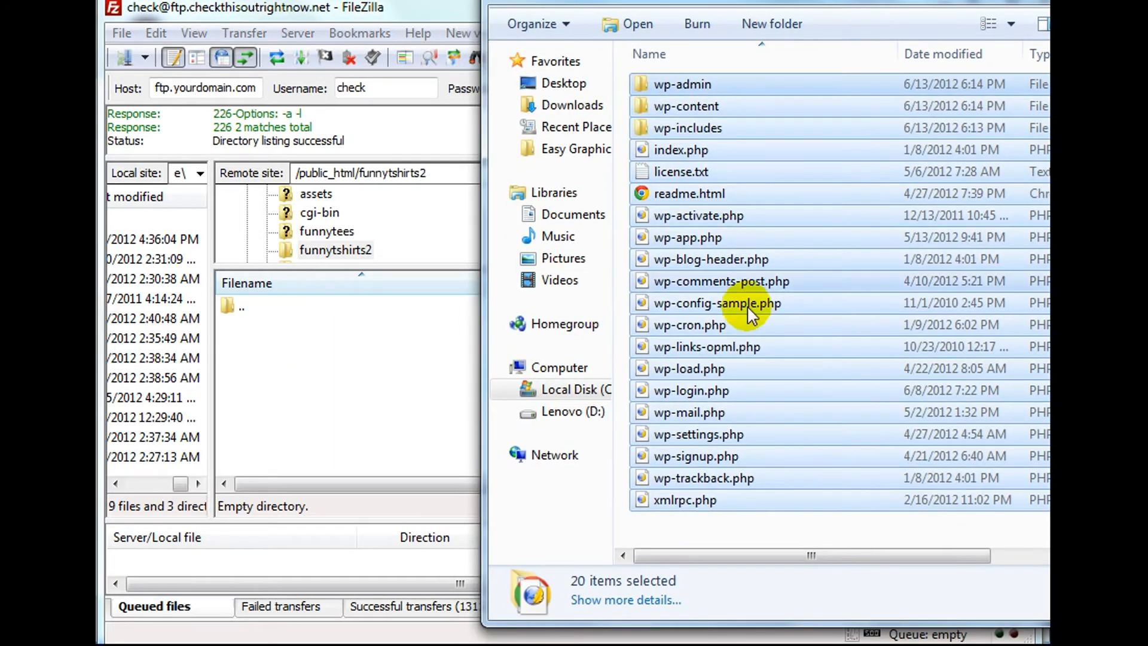
# Drag all 20 local WordPress files into the remote funnytshirts2 folder to upload them.
pyautogui.moveTo(764, 539); pyautogui.dragTo(634, 27)
pyautogui.moveTo(743, 174); pyautogui.dragTo(699, 239)
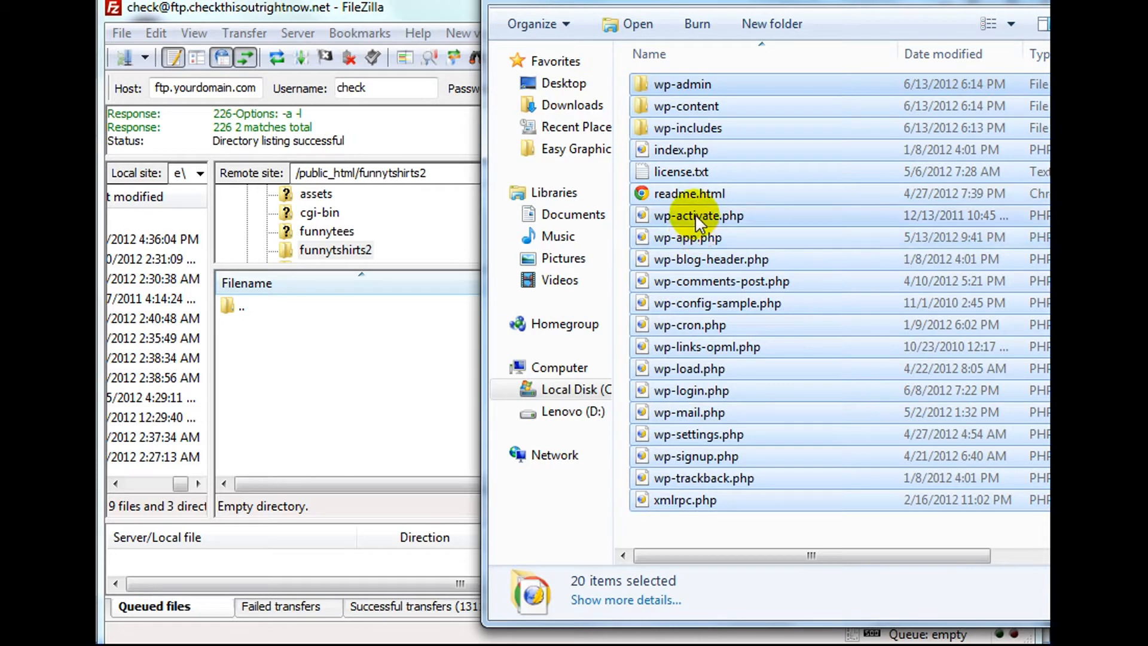
pyautogui.moveTo(695, 214); pyautogui.dragTo(378, 392)
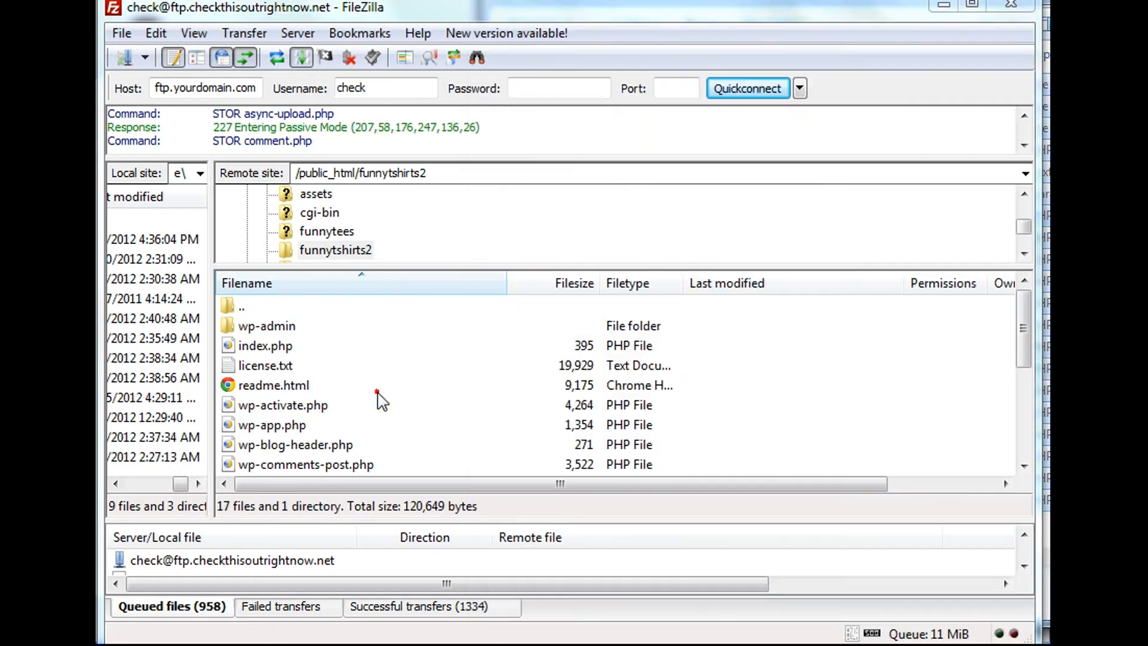
pyautogui.click(379, 386)
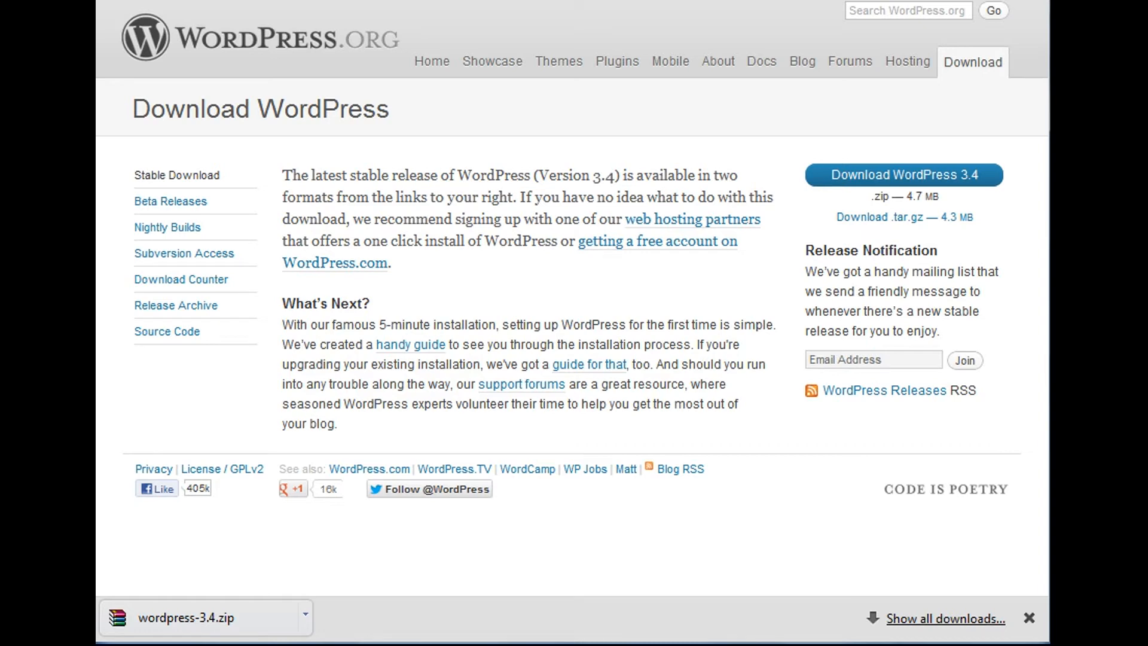
# Log in to cPanel in a new tab and open the MySQL Database Wizard.
pyautogui.hotkey('ctrl', 't')
pyautogui.write('chek')
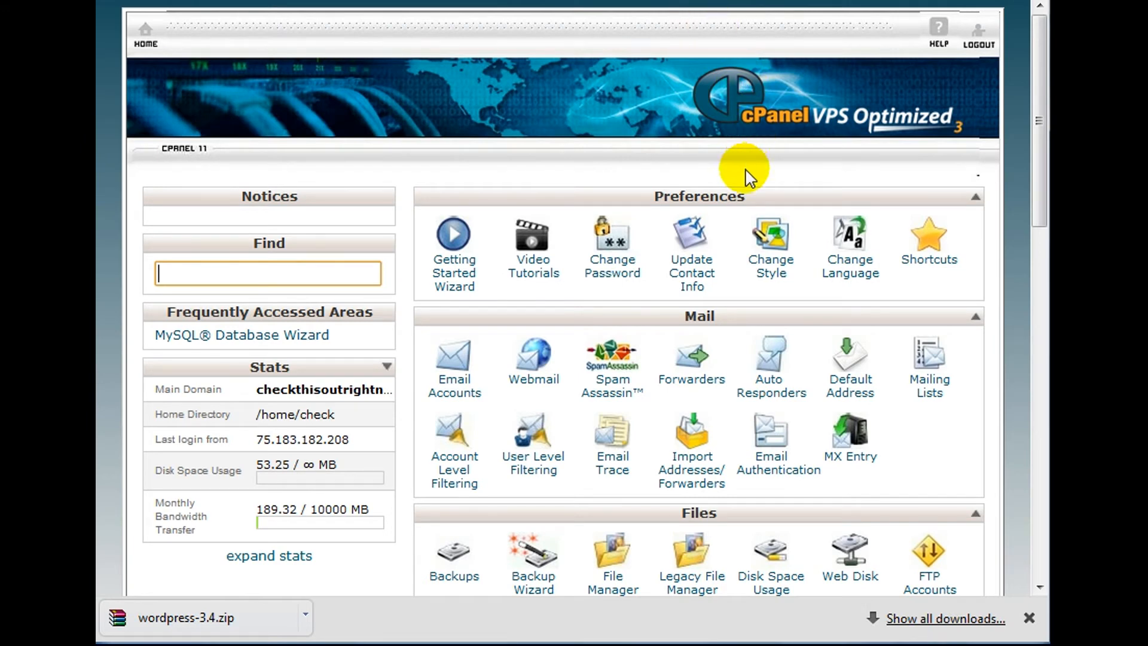
pyautogui.scroll(-10, 715, 169)
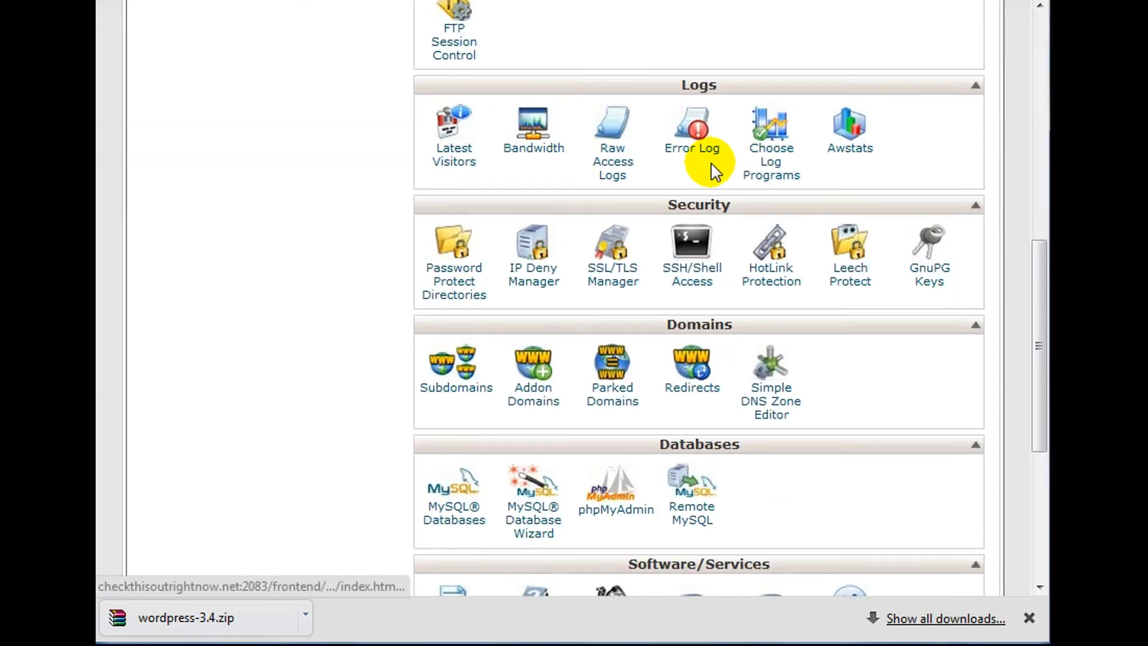
pyautogui.scroll(-5, 631, 175)
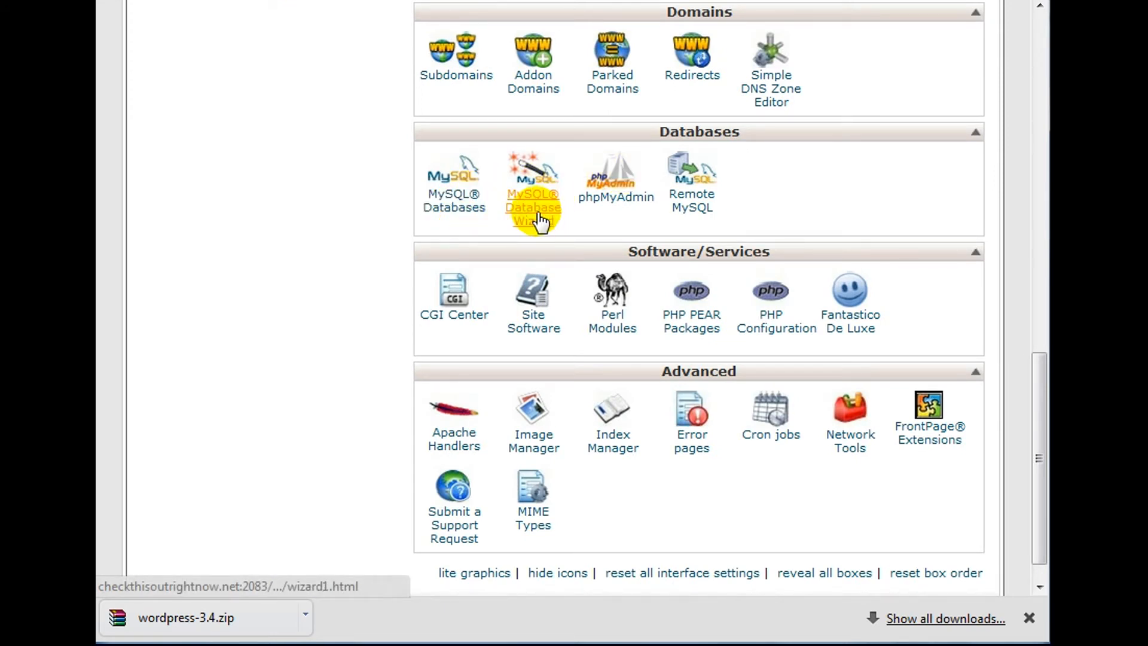
pyautogui.click(1030, 618)
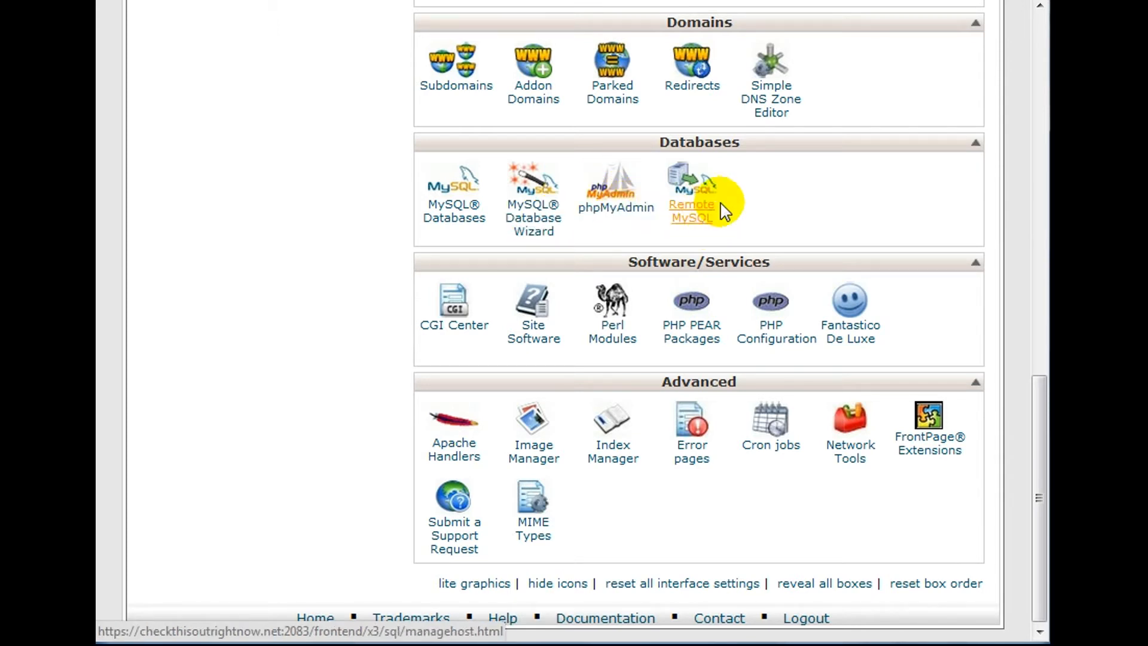
pyautogui.click(526, 233)
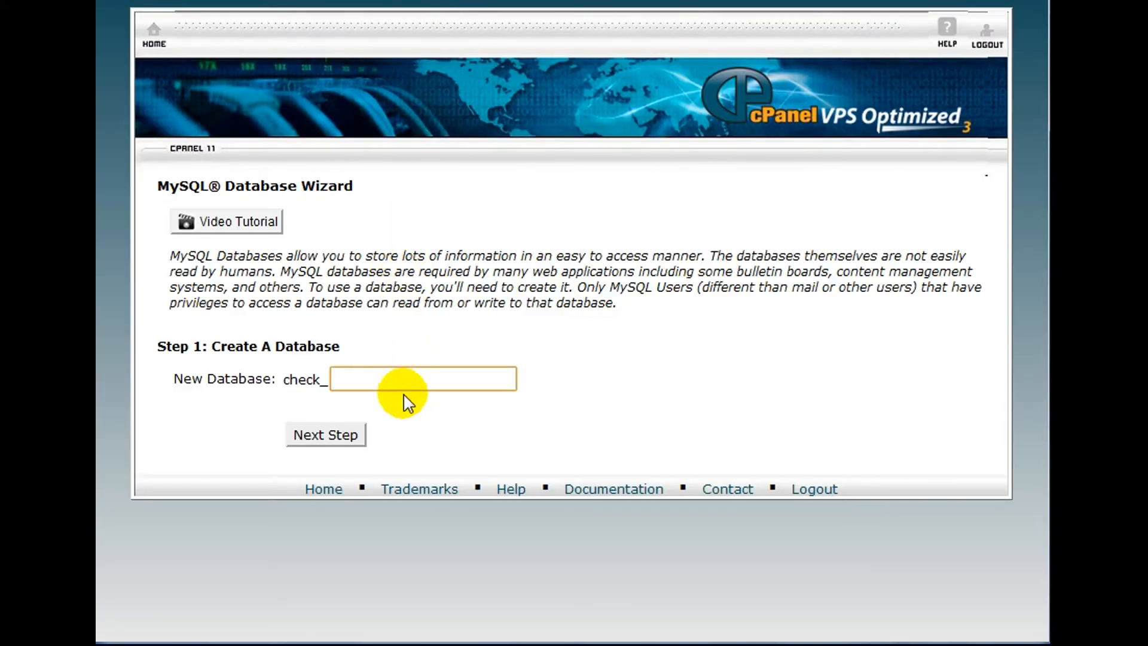
# Create the database funnytshirts2 (check_funnytshirts2).
pyautogui.write('funnytshirts2')
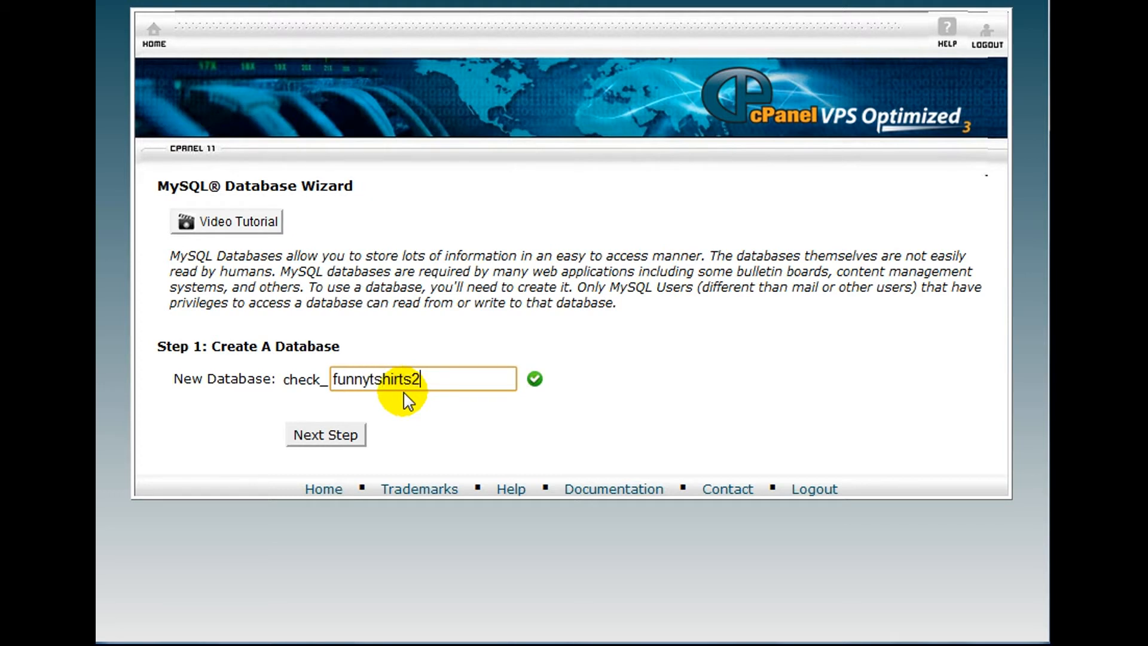
pyautogui.doubleClick(405, 391)
pyautogui.click(355, 436)
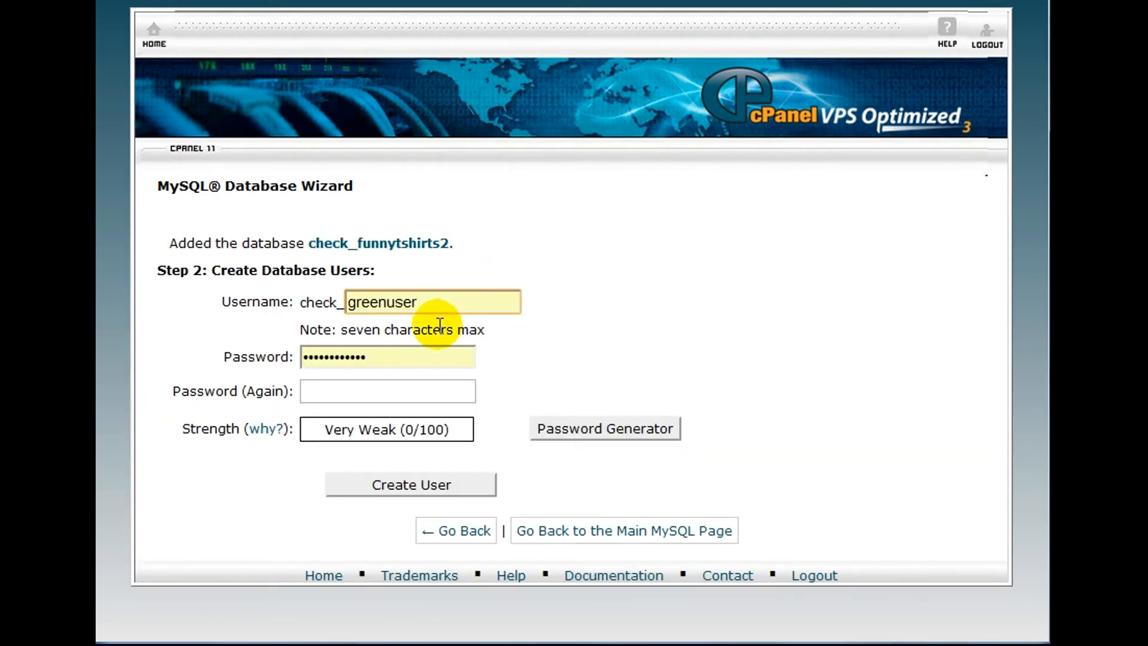
# Create database user funny2 with a generated very strong password.
pyautogui.doubleClick(457, 306)
pyautogui.write('funnytshir')
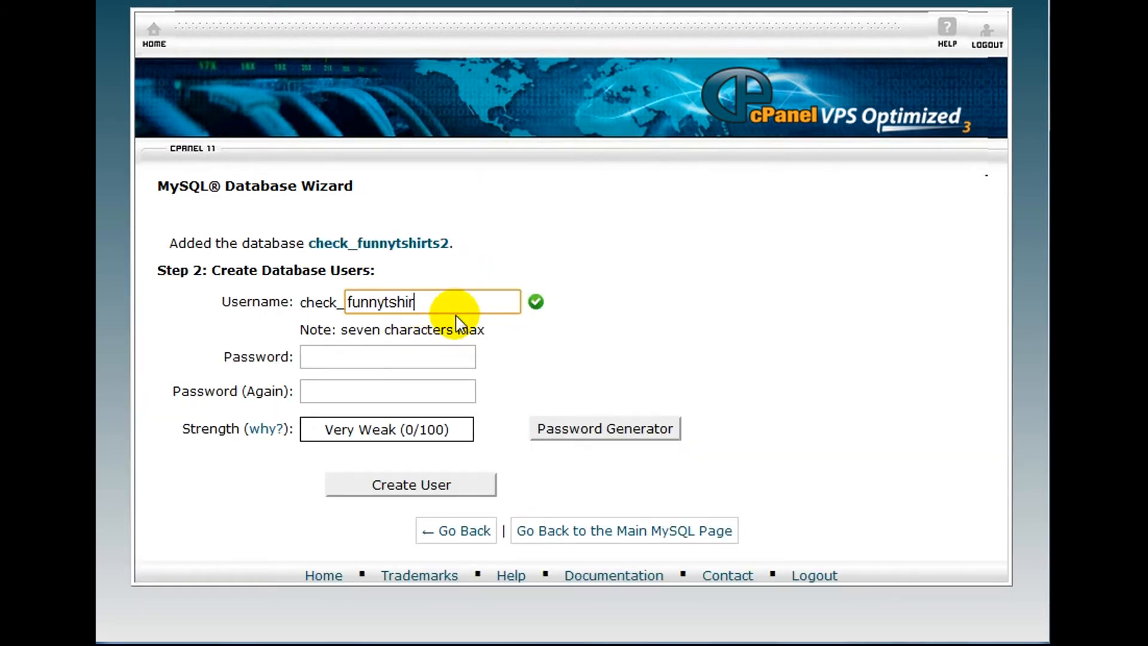
pyautogui.press('BackSpace')
pyautogui.press('BackSpace')
pyautogui.press('BackSpace')
pyautogui.press('BackSpace')
pyautogui.press('BackSpace')
pyautogui.write('2')
pyautogui.click(652, 434)
pyautogui.click(454, 367)
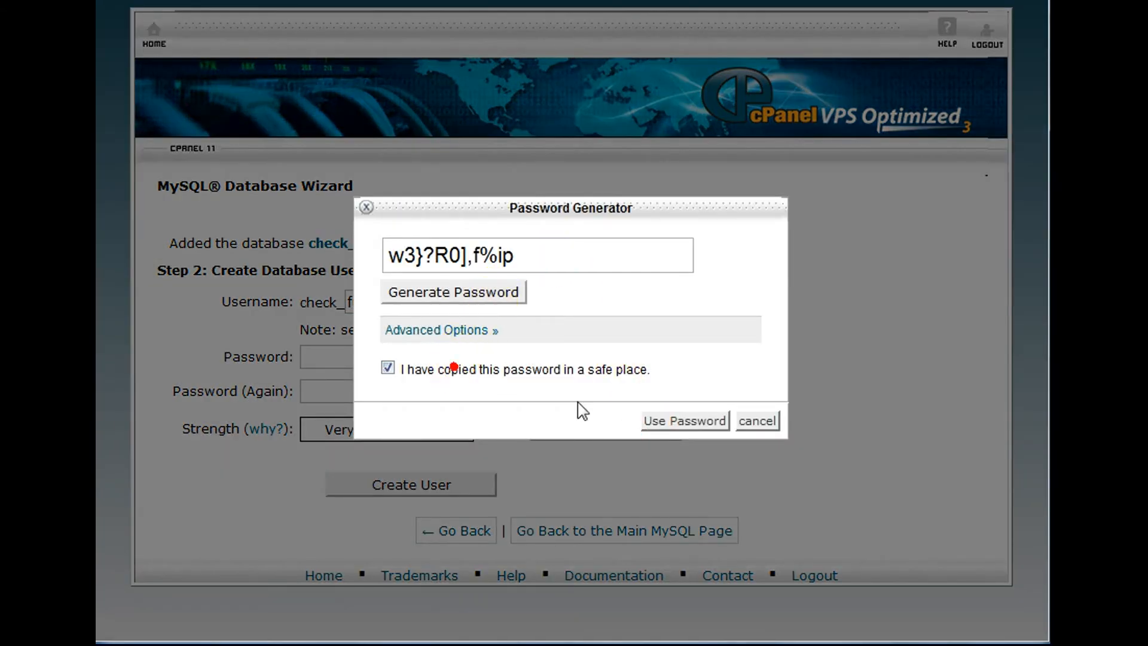
pyautogui.click(664, 250)
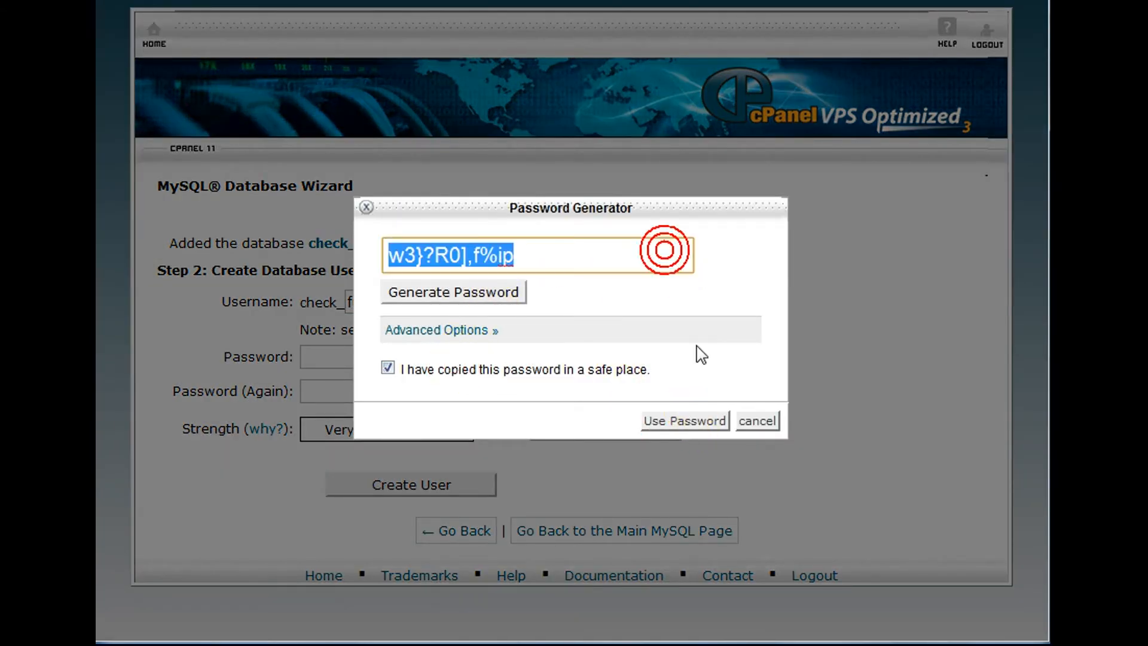
pyautogui.click(682, 421)
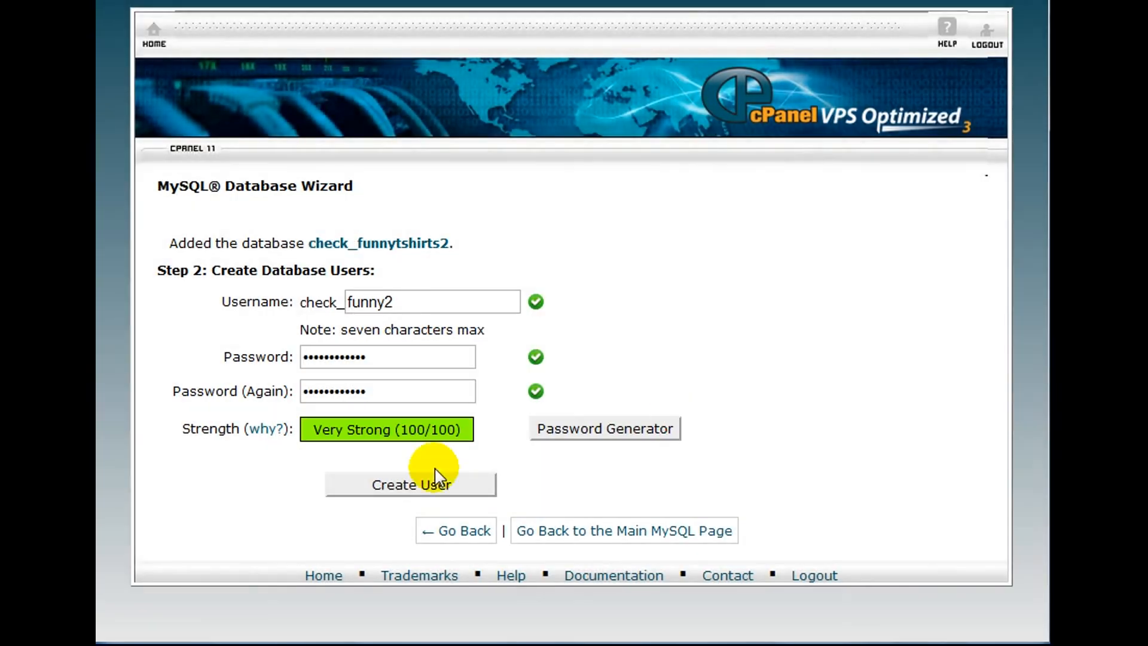
pyautogui.click(422, 493)
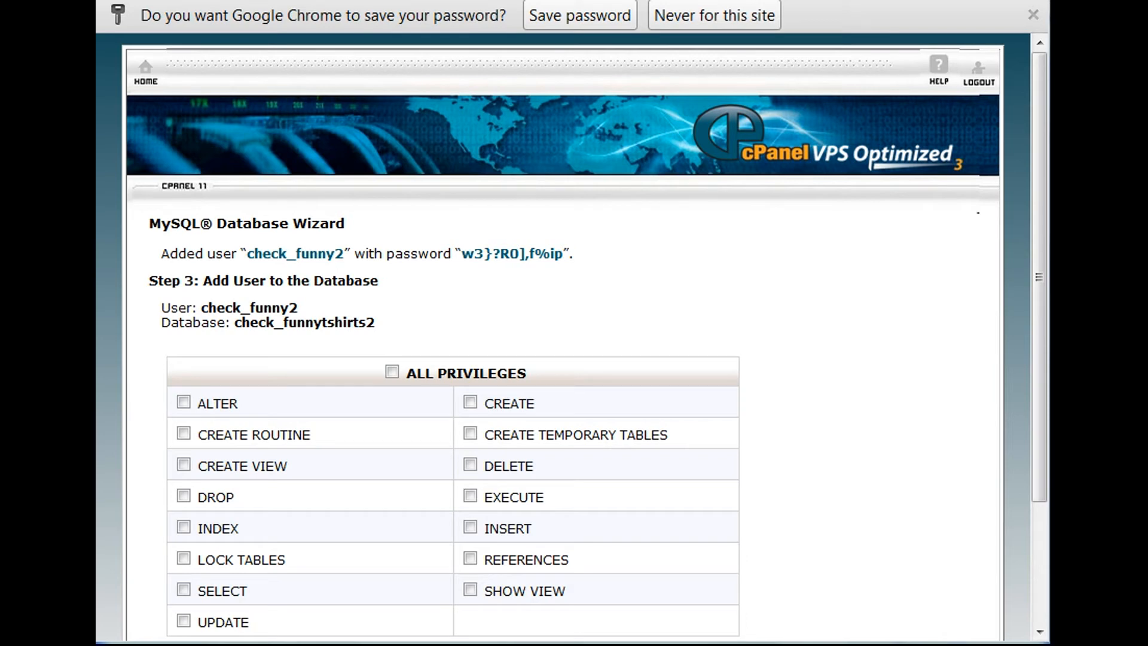
# Grant the user ALL PRIVILEGES on check_funnytshirts2.
pyautogui.click(392, 372)
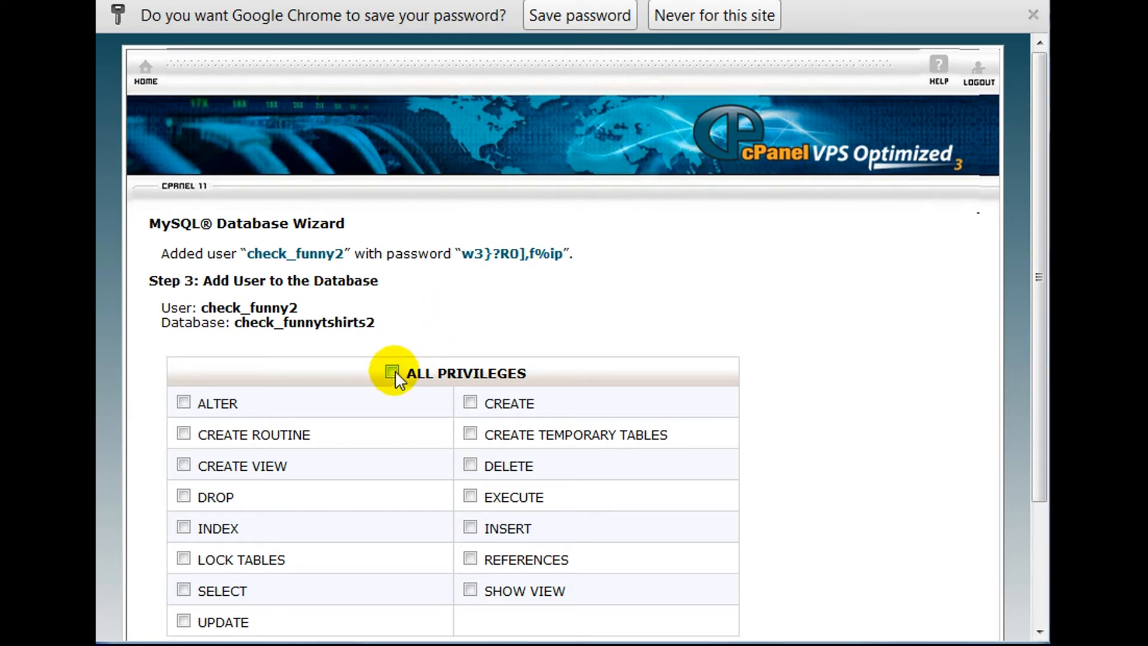
pyautogui.click(392, 372)
pyautogui.scroll(-3, 393, 372)
pyautogui.click(224, 514)
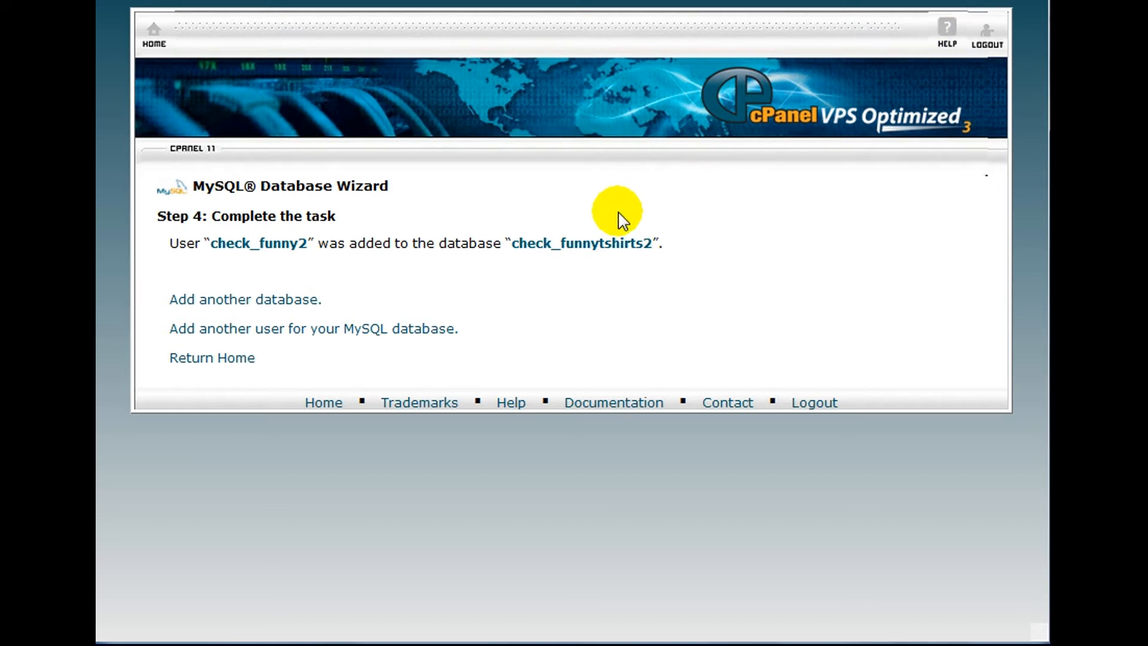
# Copy the database name check_funnytshirts2 and the user name check_funny2.
pyautogui.moveTo(512, 242); pyautogui.dragTo(650, 246)
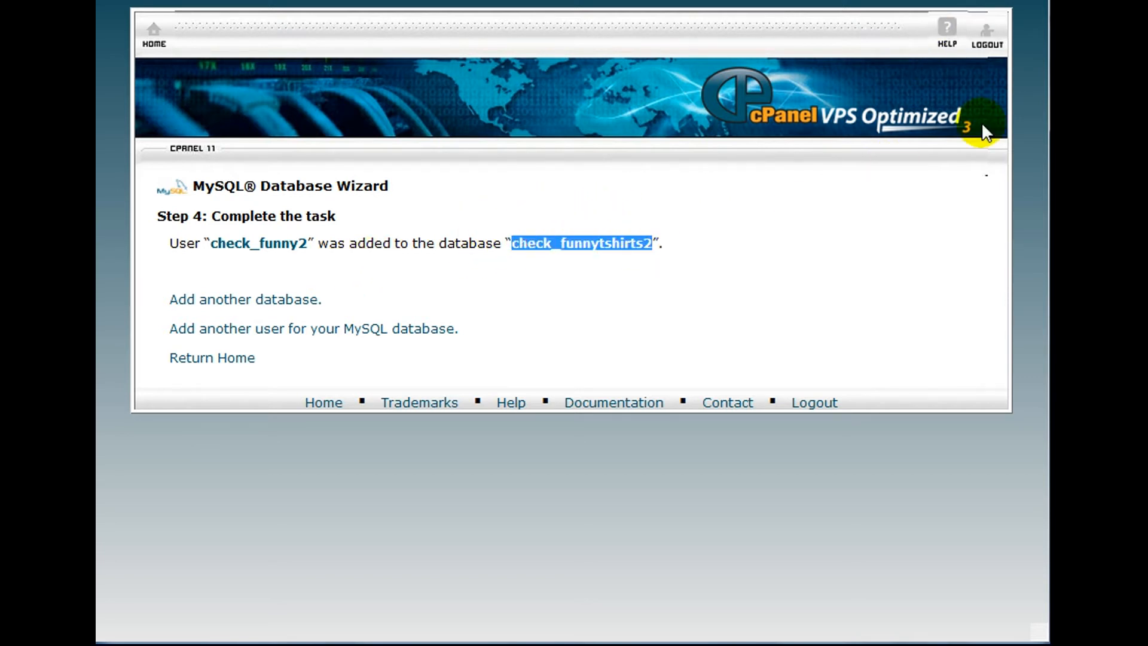
pyautogui.hotkey('alt', 'Tab')
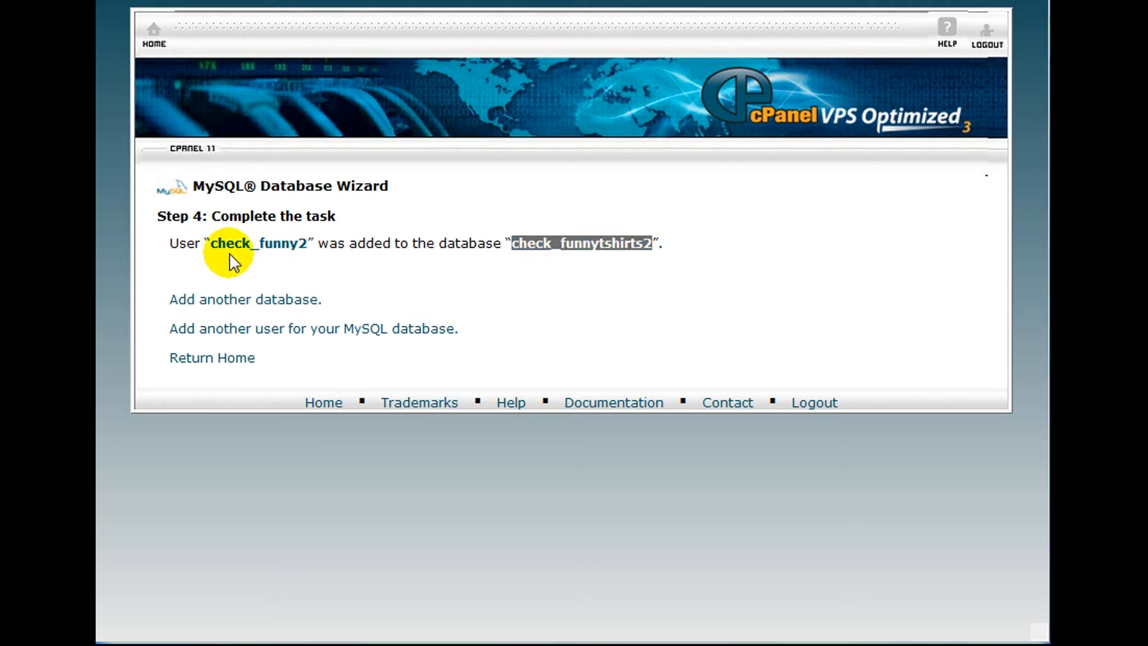
pyautogui.moveTo(212, 243); pyautogui.dragTo(306, 244)
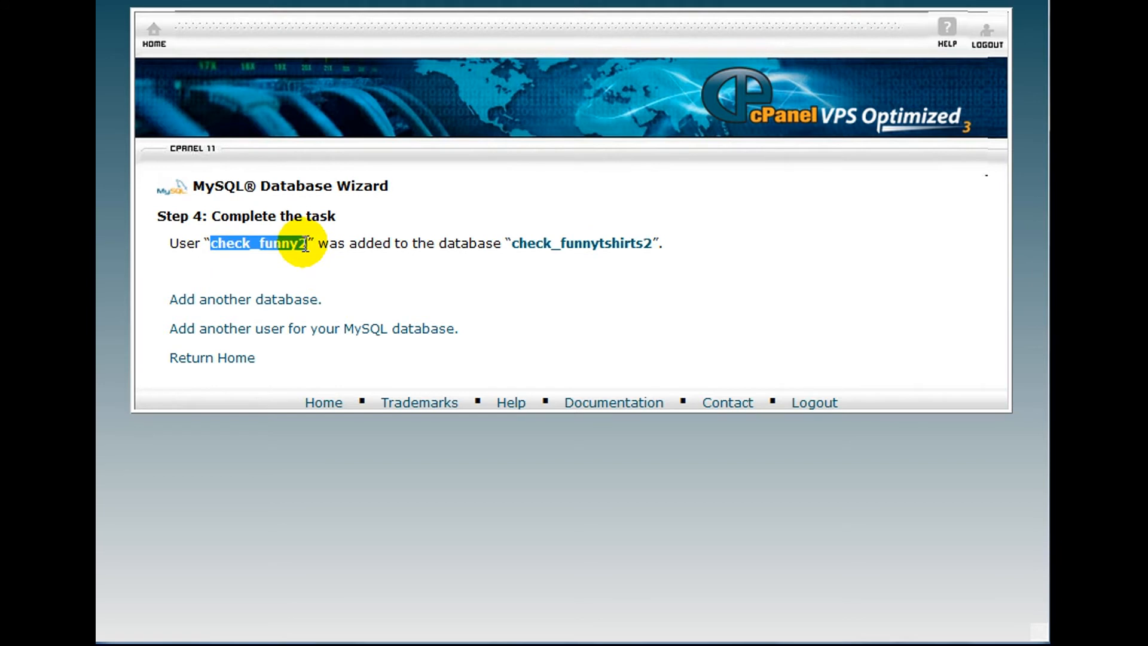
pyautogui.hotkey('alt', 'Tab')
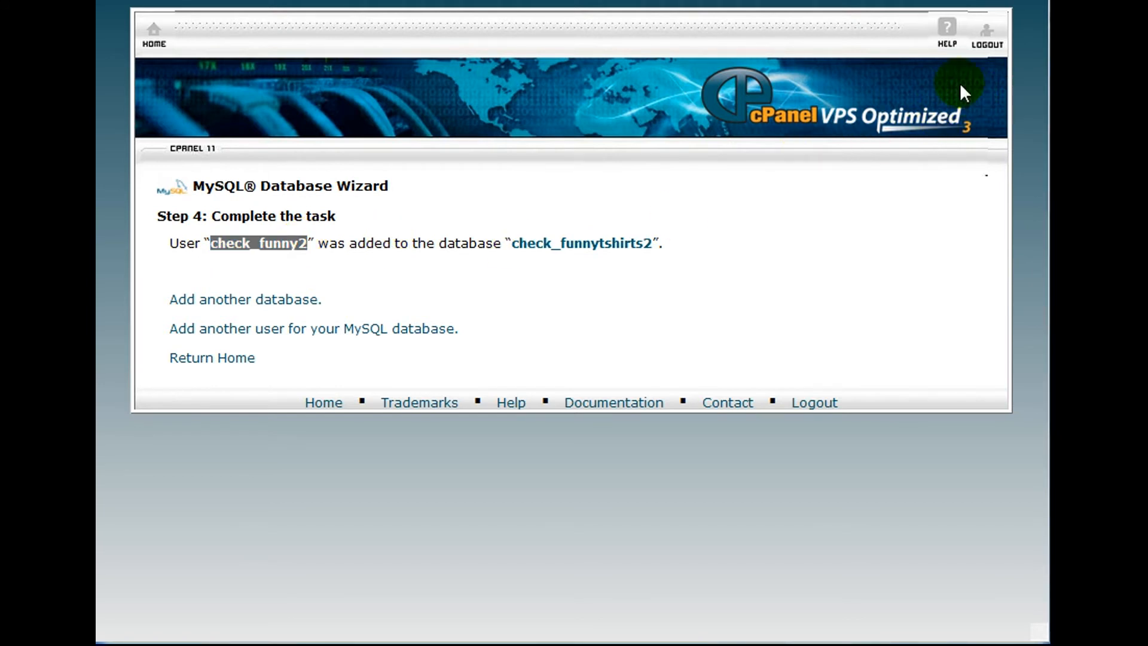
pyautogui.moveTo(513, 243); pyautogui.dragTo(631, 243)
pyautogui.moveTo(211, 243); pyautogui.dragTo(307, 243)
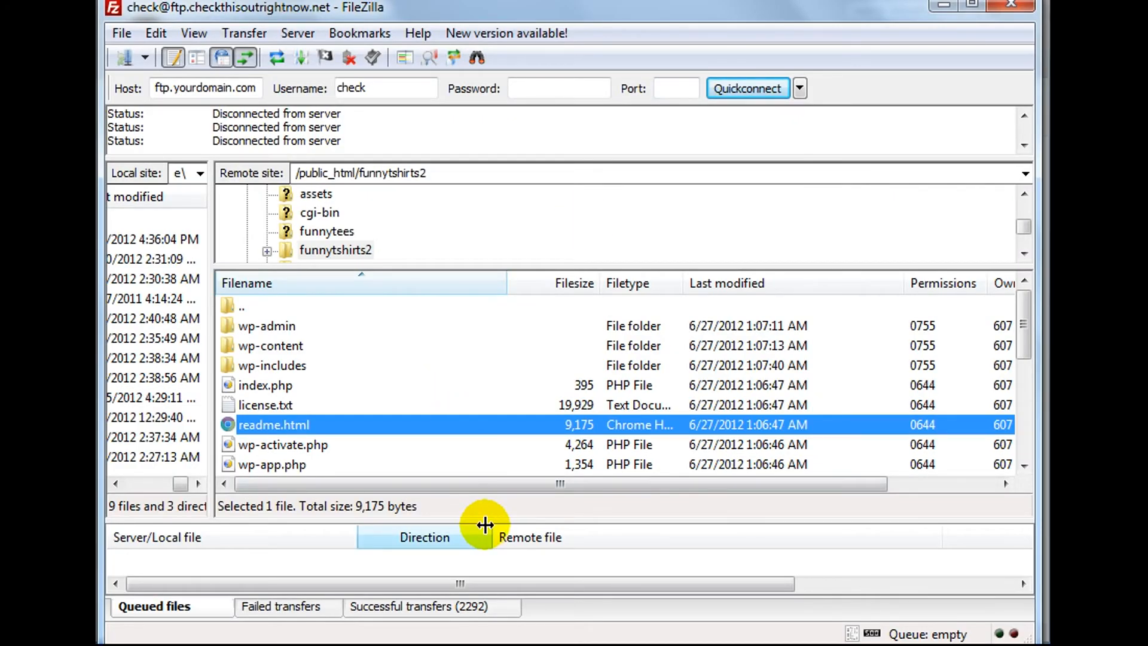
# Resize FileZilla's queue panel and bring the local WordPress folder window forward.
pyautogui.moveTo(488, 522); pyautogui.dragTo(513, 448)
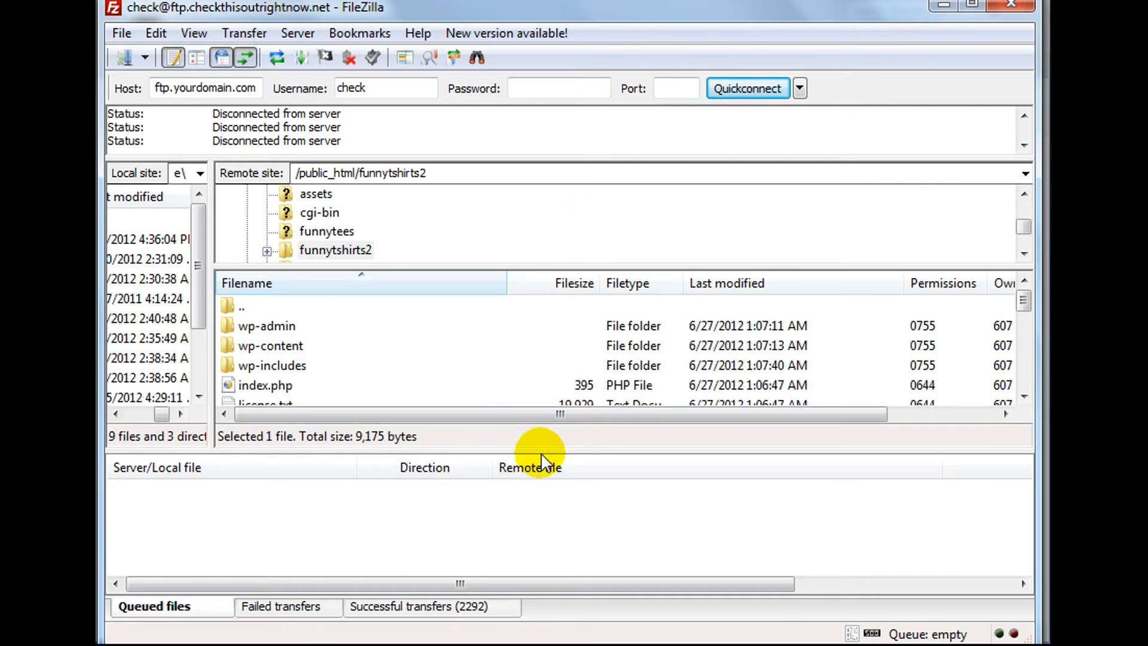
pyautogui.moveTo(544, 450); pyautogui.dragTo(544, 487)
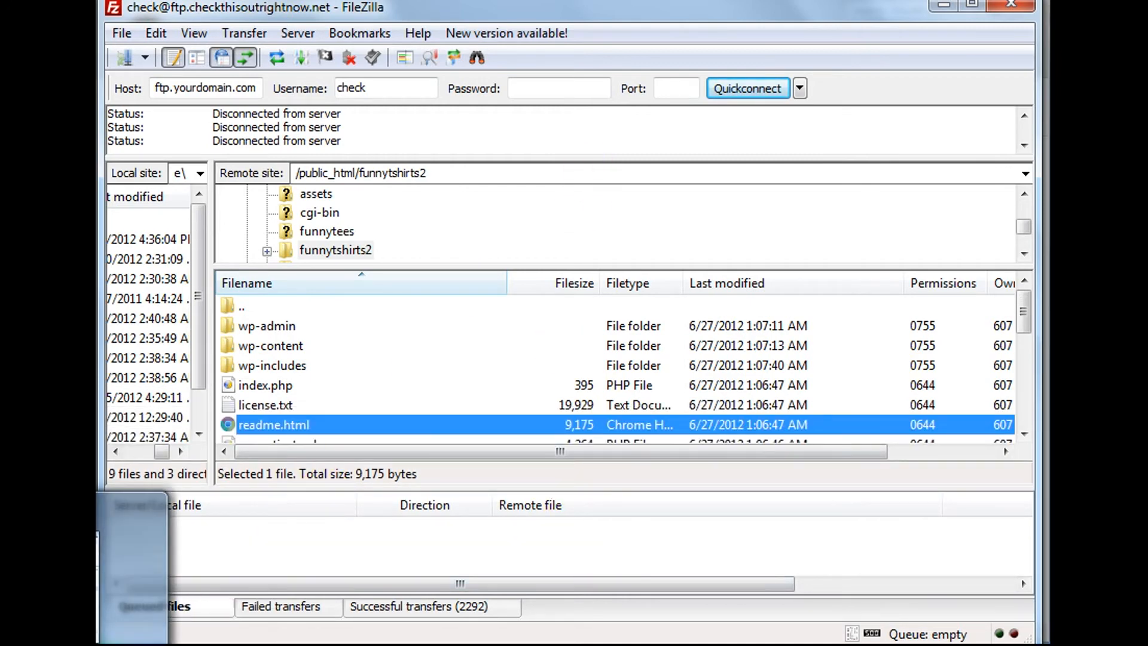
pyautogui.click(138, 643)
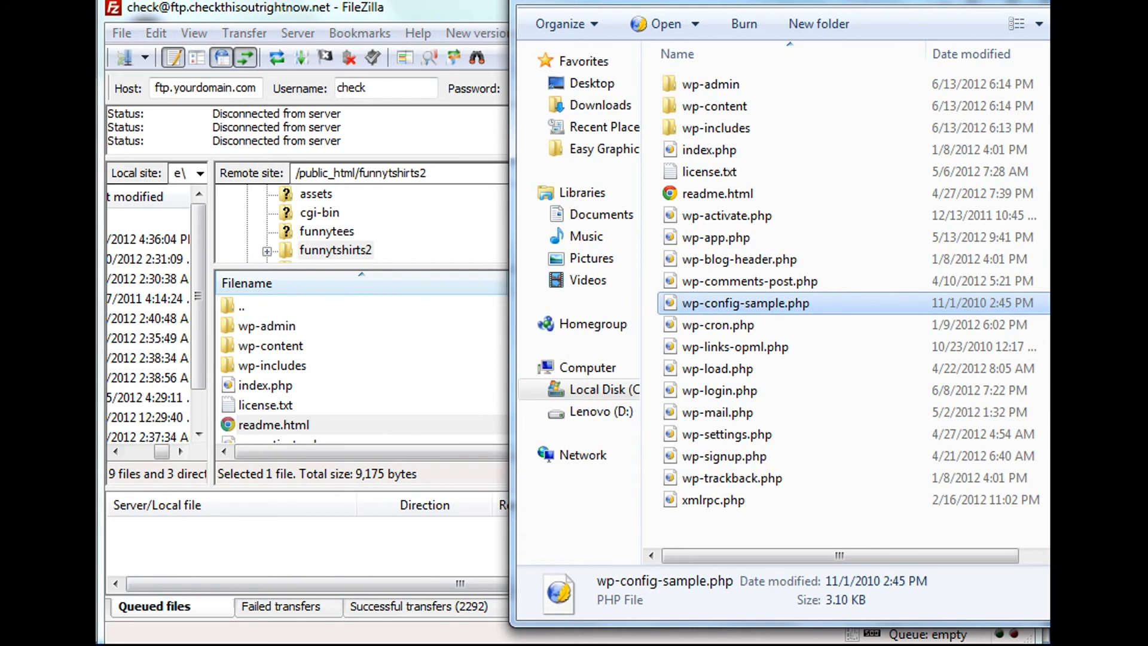
# Rename the local wp-config-sample.php to wp-config.php in Windows Explorer.
pyautogui.moveTo(778, 2); pyautogui.dragTo(558, 0)
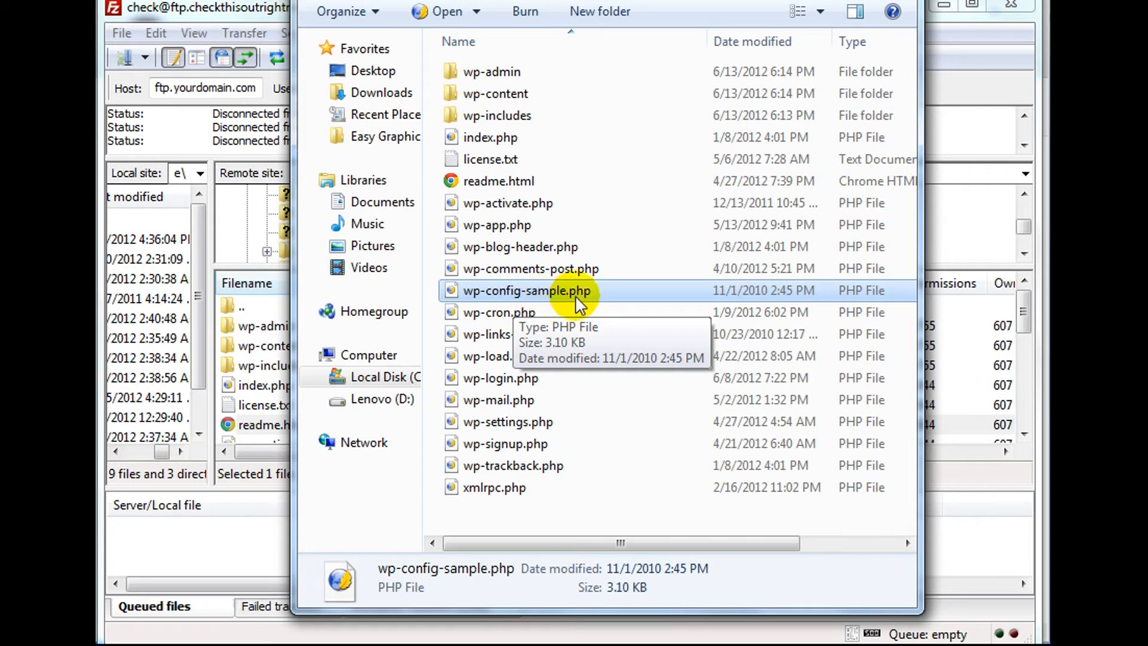
pyautogui.click(543, 293)
pyautogui.rightClick(543, 293)
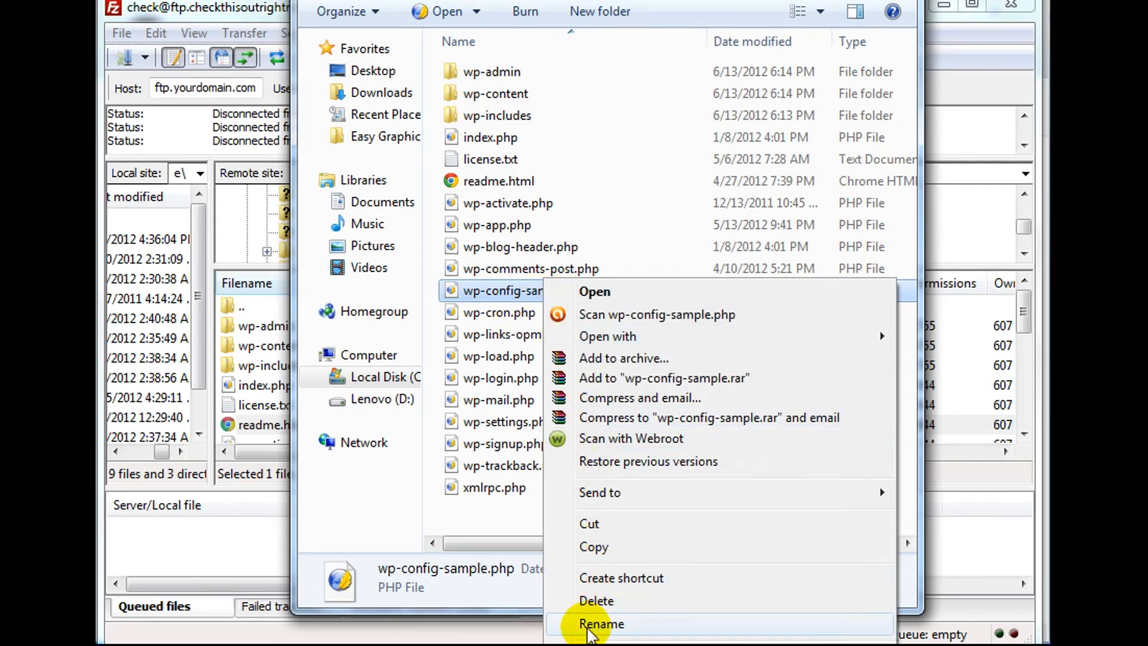
pyautogui.click(587, 625)
pyautogui.click(525, 287)
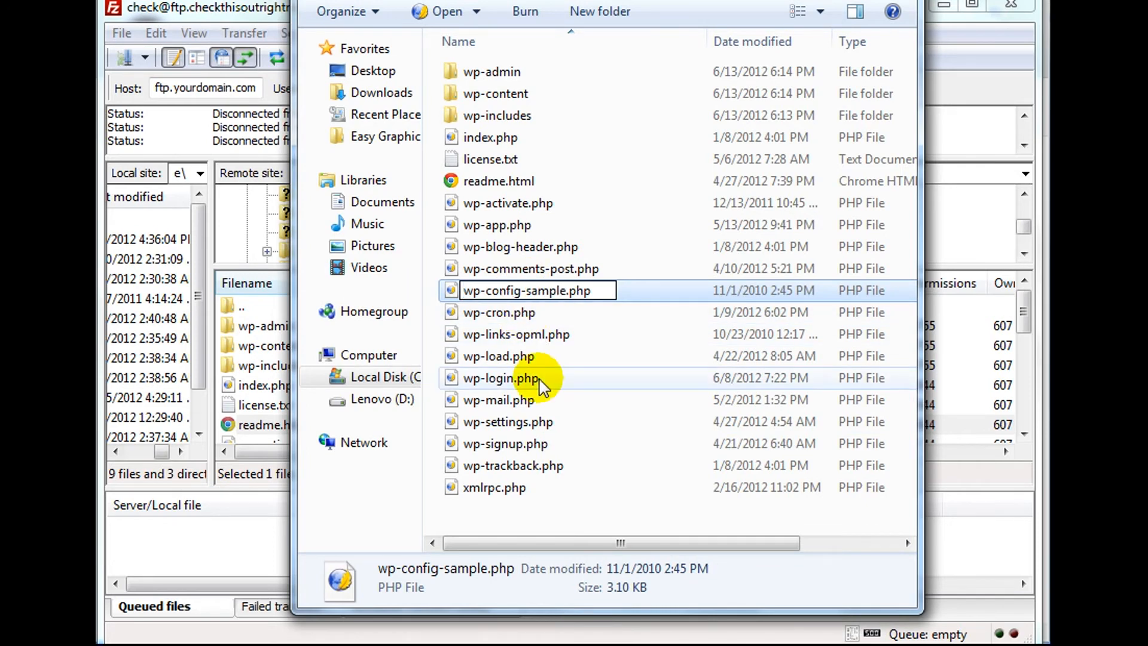
pyautogui.press('Delete')
pyautogui.press('Delete')
pyautogui.press('Delete')
pyautogui.press('Delete')
pyautogui.press('Delete')
pyautogui.press('Delete')
pyautogui.press('Delete')
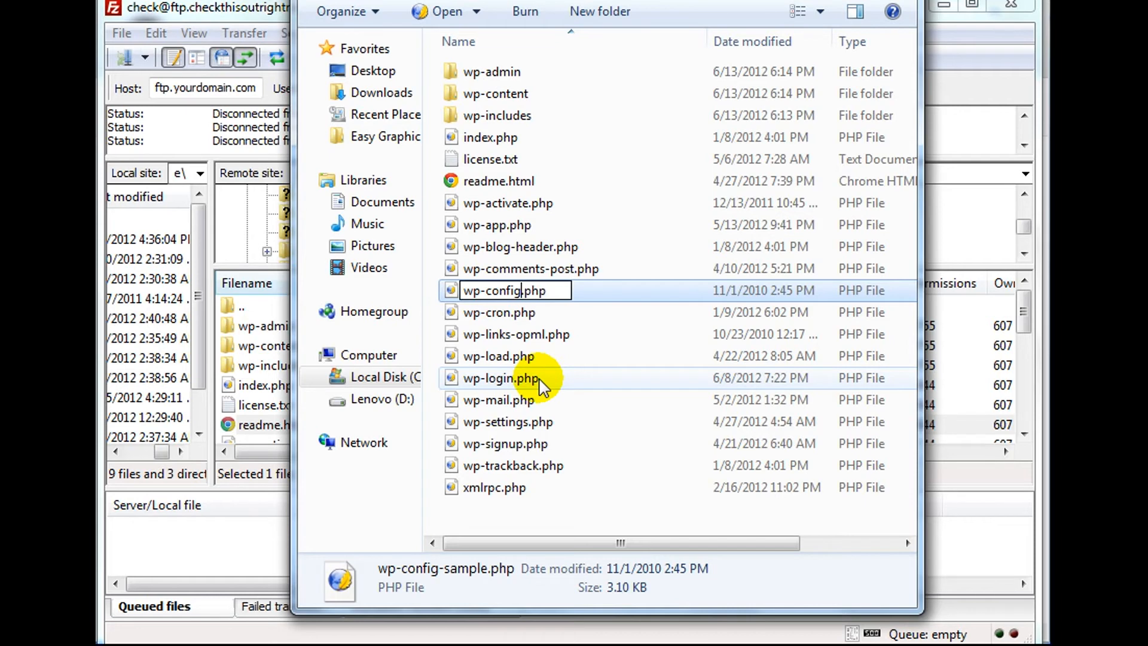
pyautogui.press('Return')
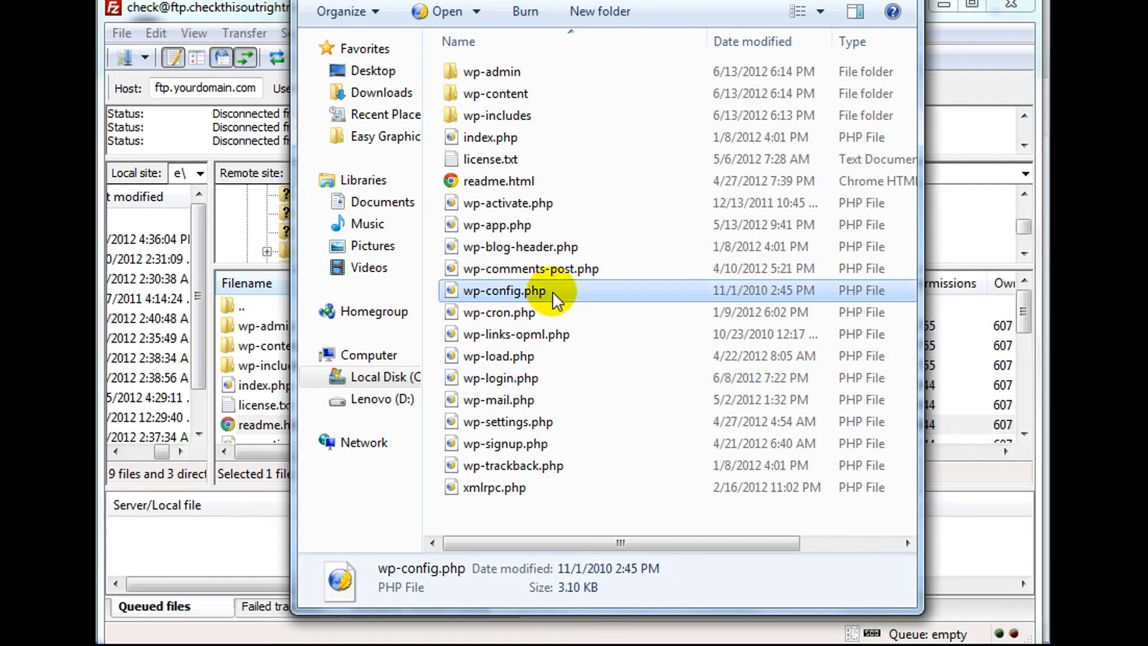
# Open wp-config.php with Notepad.
pyautogui.rightClick(462, 293)
pyautogui.moveTo(506, 336)
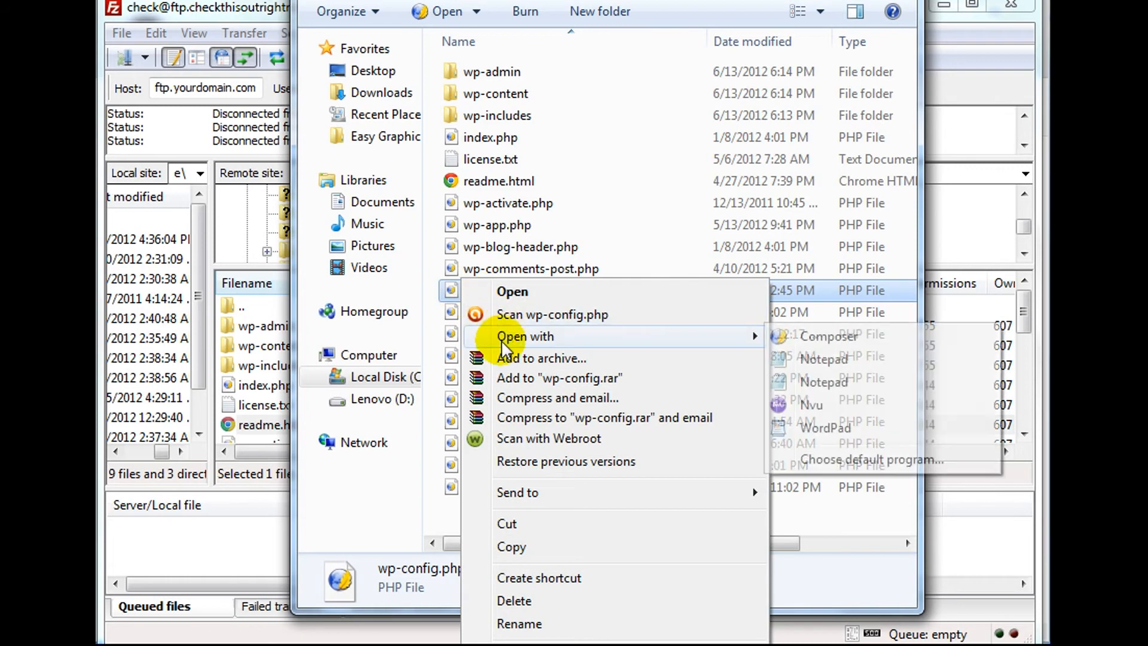
pyautogui.click(847, 366)
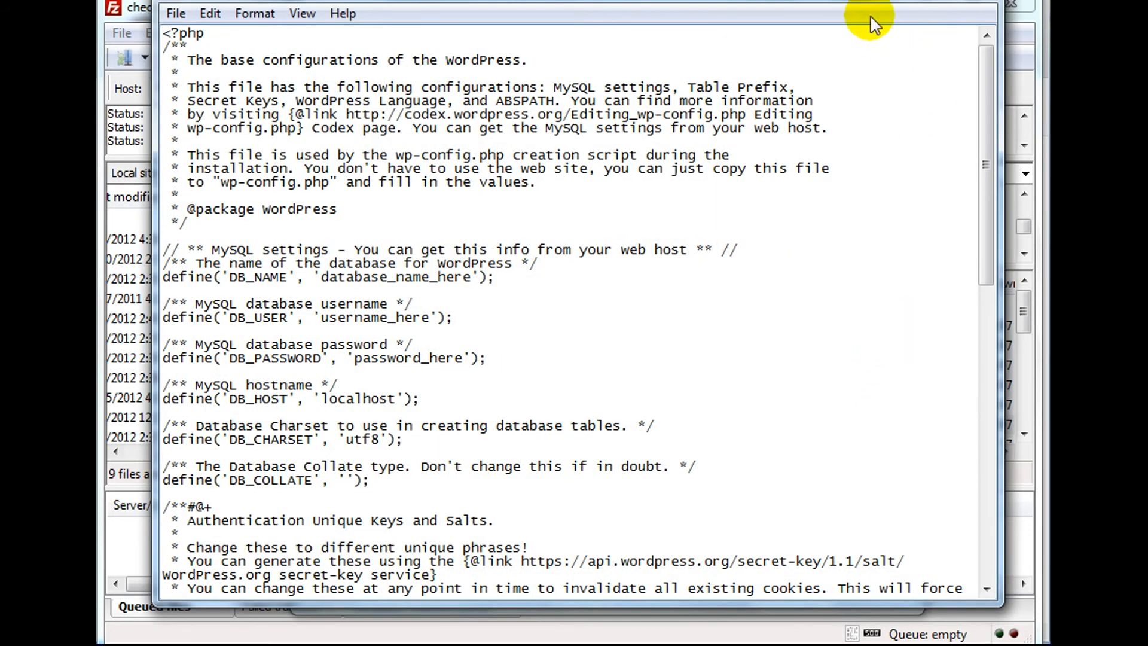
# Replace database_name_here with check_funnytshirts2 as the DB_NAME in wp-config.php.
pyautogui.moveTo(857, 3); pyautogui.dragTo(859, 45)
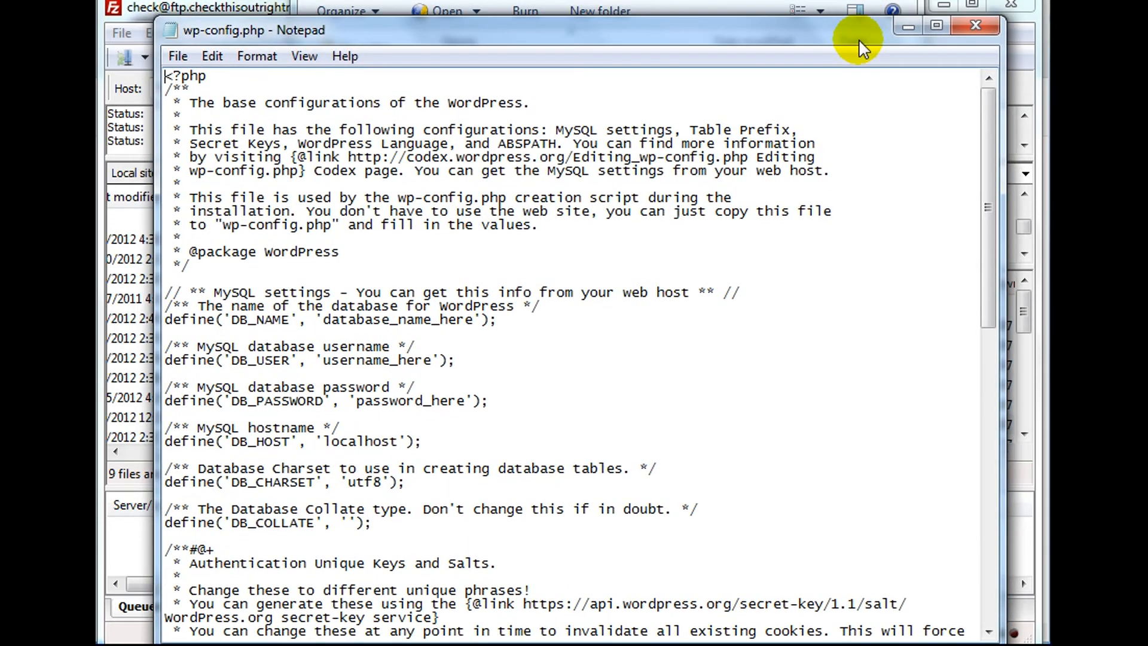
pyautogui.moveTo(858, 38); pyautogui.dragTo(860, 23)
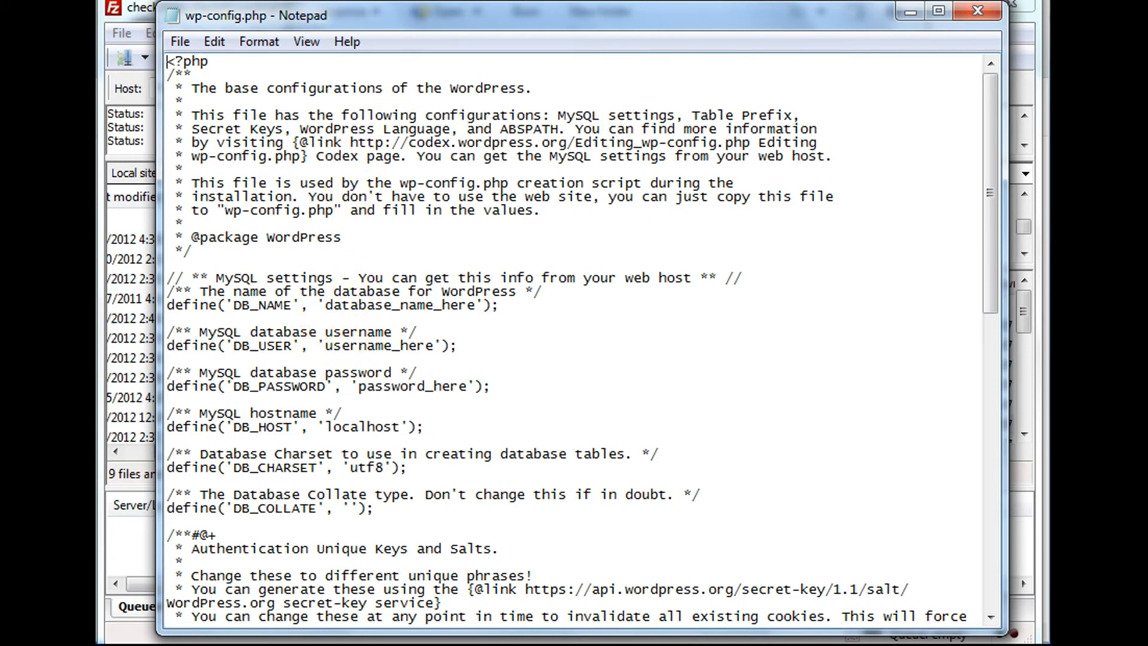
pyautogui.click(168, 306)
pyautogui.moveTo(167, 305); pyautogui.dragTo(505, 387)
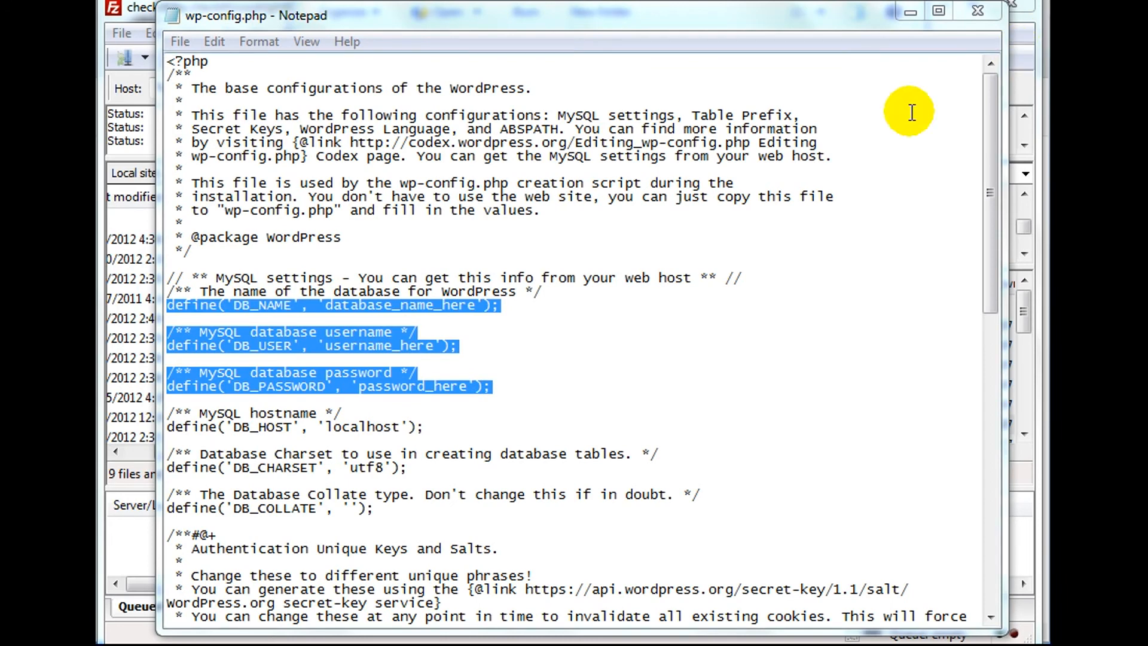
pyautogui.click(326, 306)
pyautogui.moveTo(326, 306); pyautogui.dragTo(476, 305)
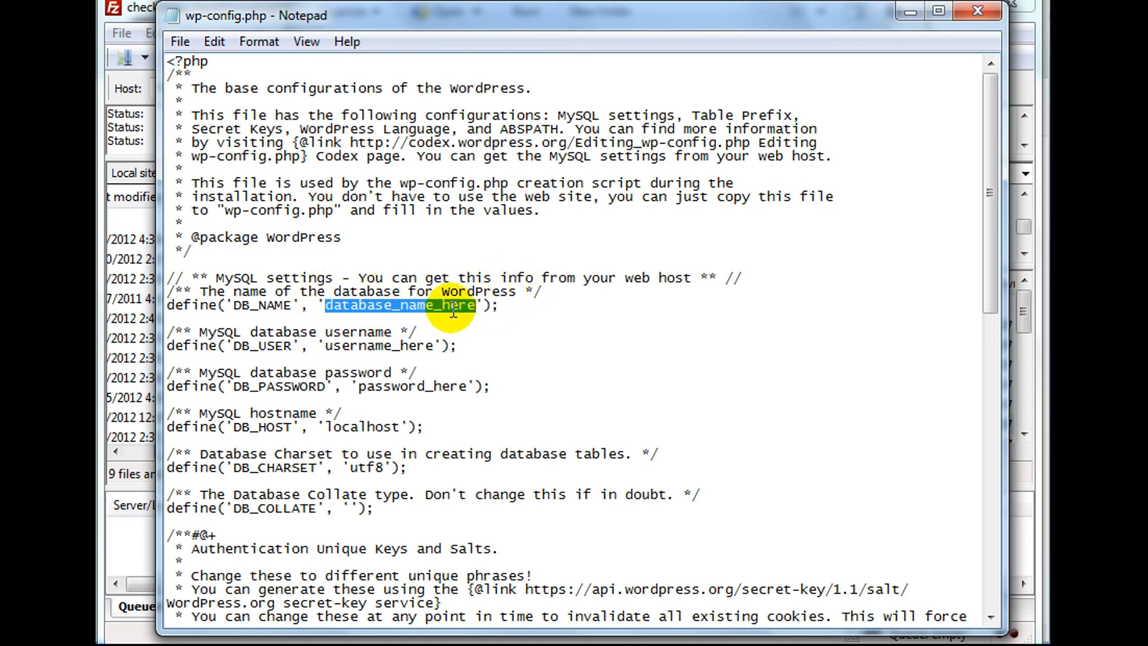
pyautogui.write('check_funnytshirts2')
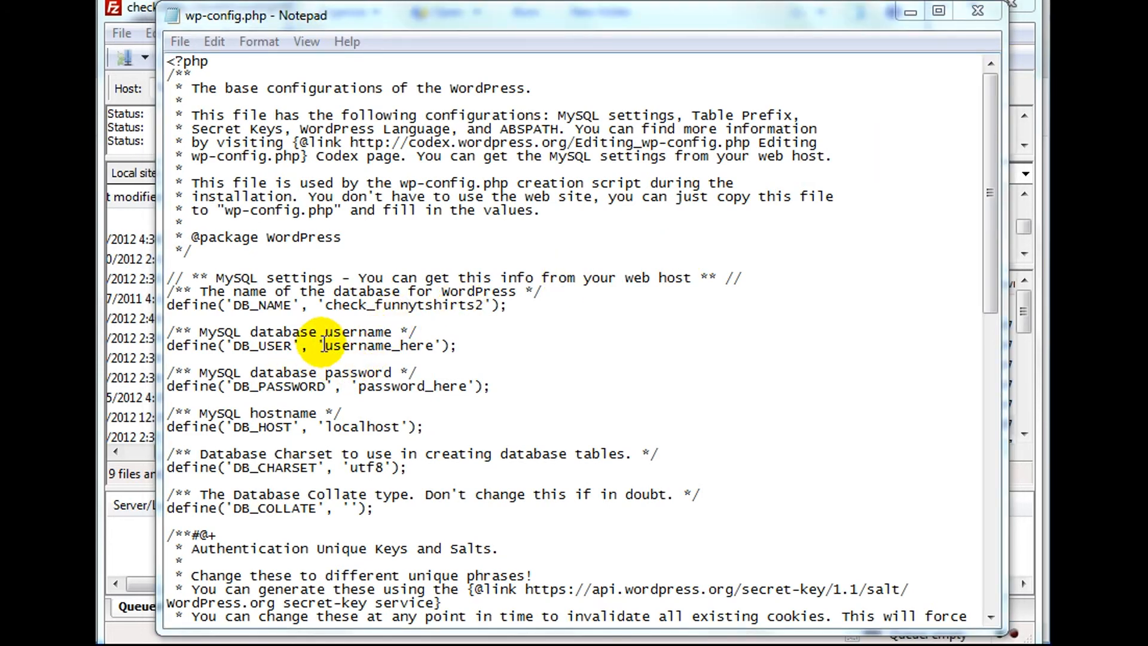
# Set DB_USER to check_funny2, paste the database password over password_here, and close Notepad.
pyautogui.moveTo(323, 346); pyautogui.dragTo(434, 345)
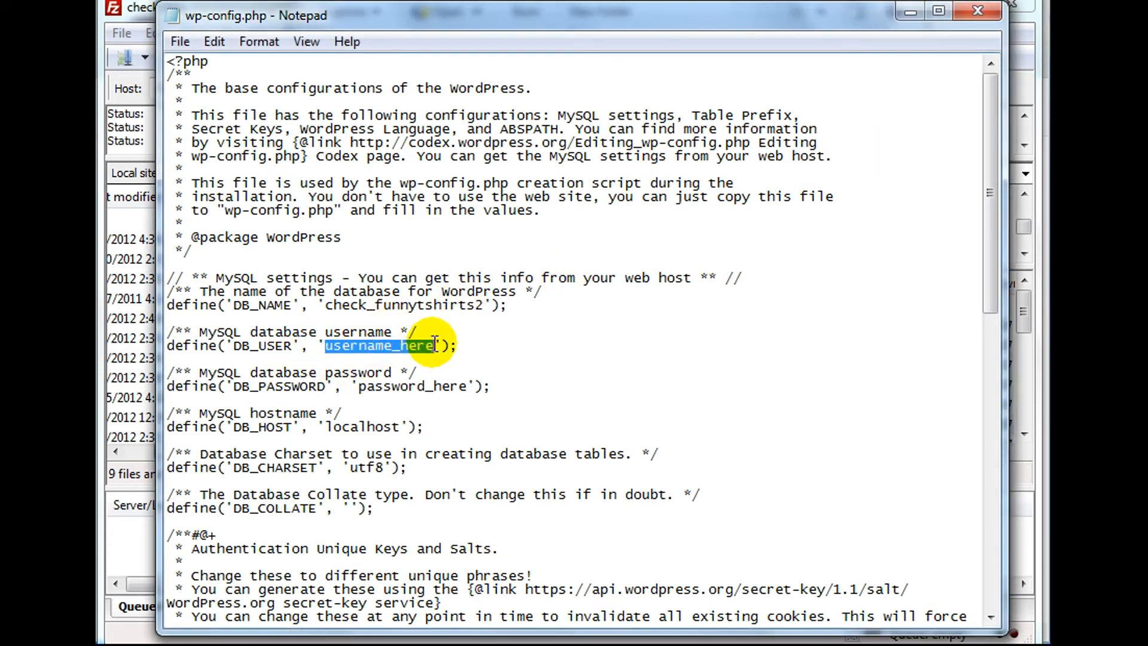
pyautogui.write('check_funny2')
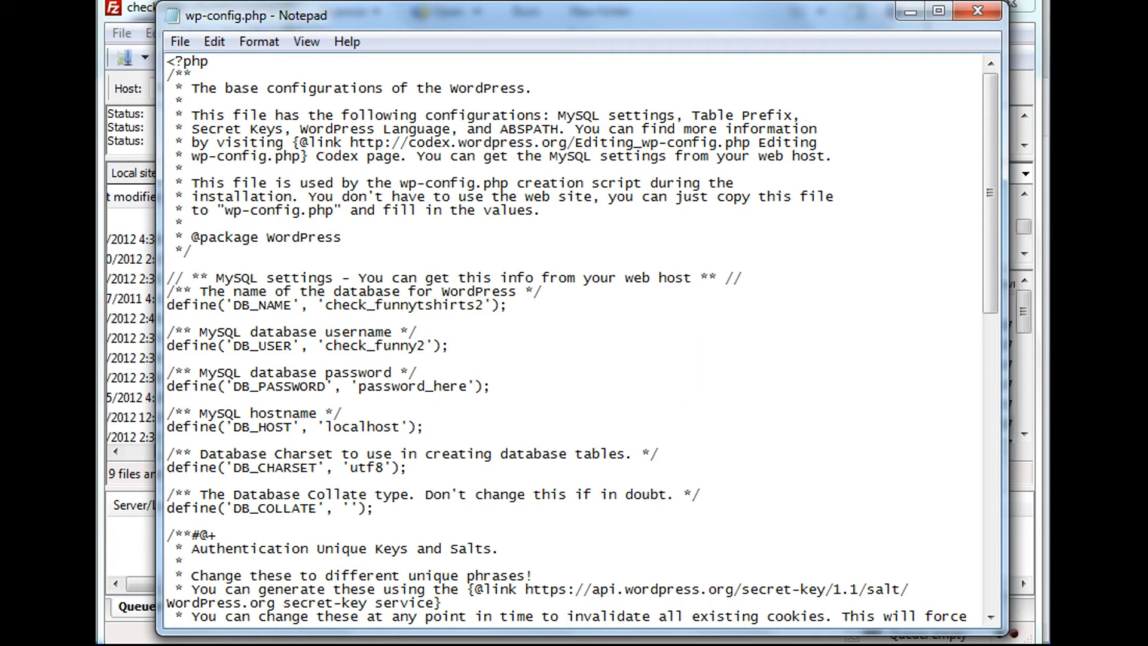
pyautogui.hotkey('alt', 'Tab')
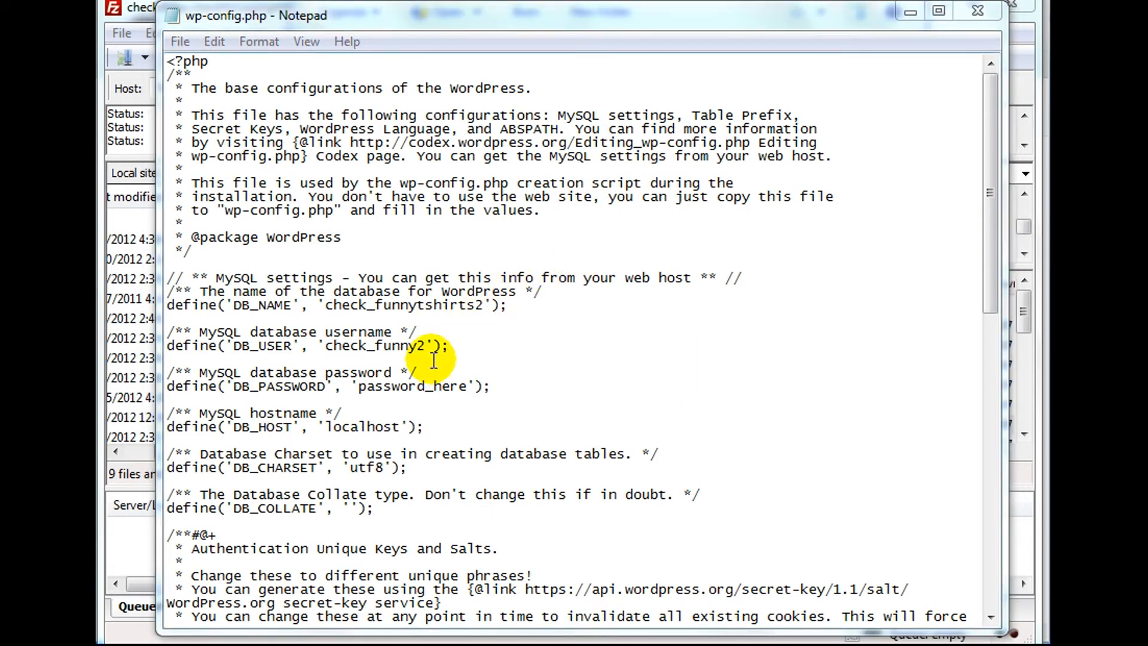
pyautogui.moveTo(359, 386); pyautogui.dragTo(476, 385)
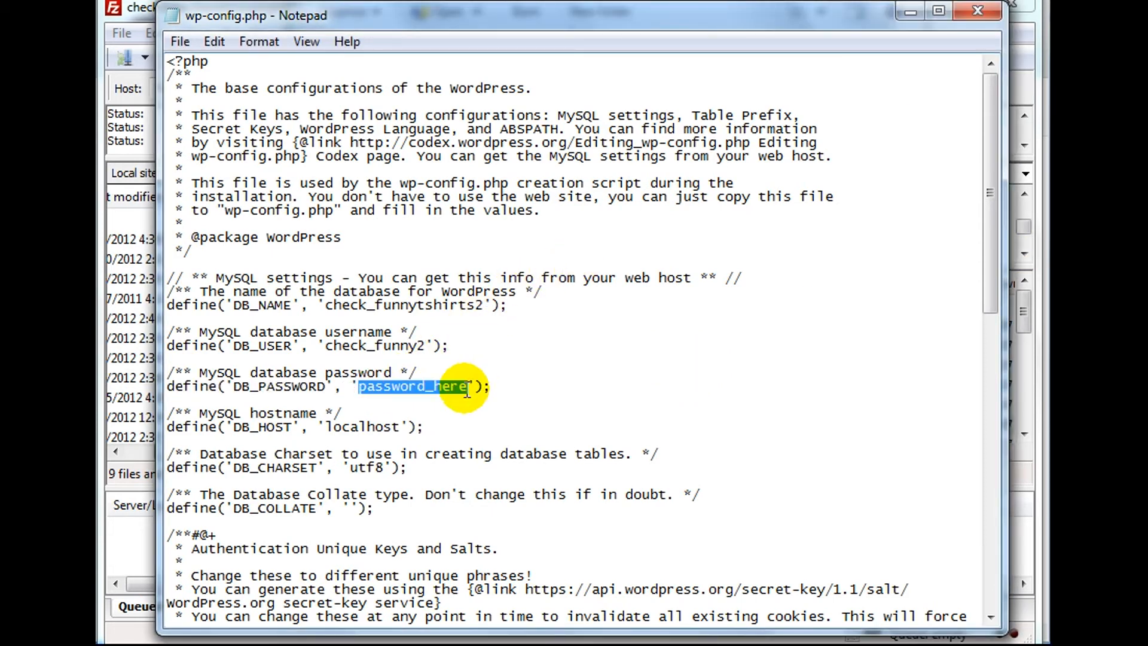
pyautogui.hotkey('ctrl', 'v')
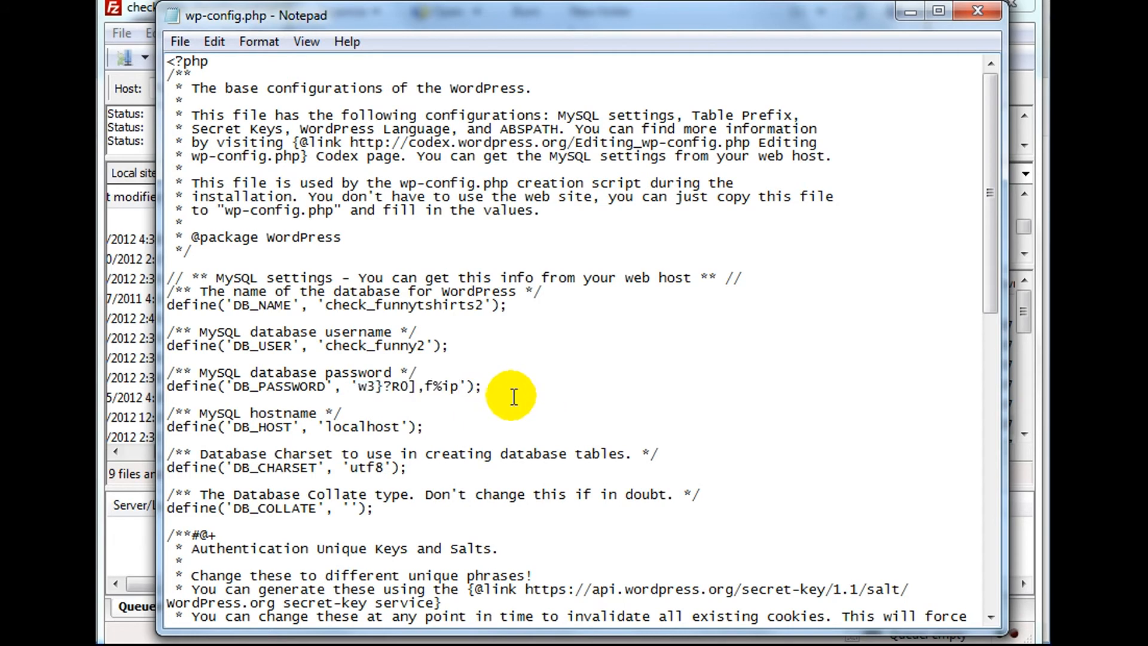
pyautogui.click(979, 13)
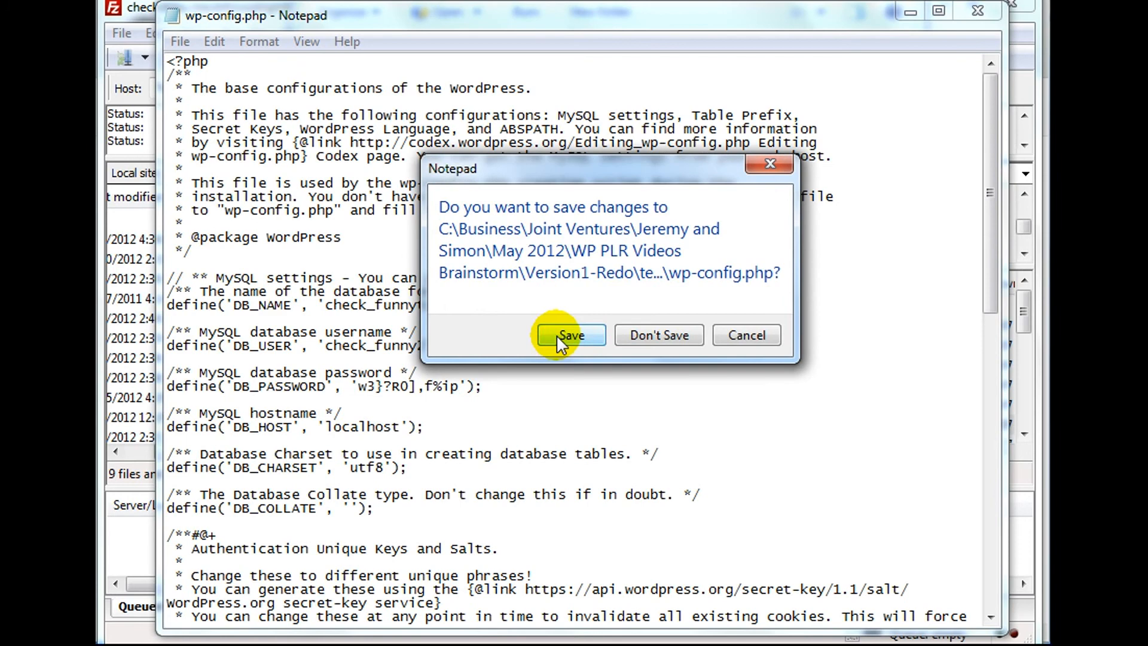
# Save wp-config.php and upload it into the remote /public_html/funnytshirts2 folder in FileZilla.
pyautogui.click(568, 336)
pyautogui.moveTo(568, 0); pyautogui.dragTo(854, 8)
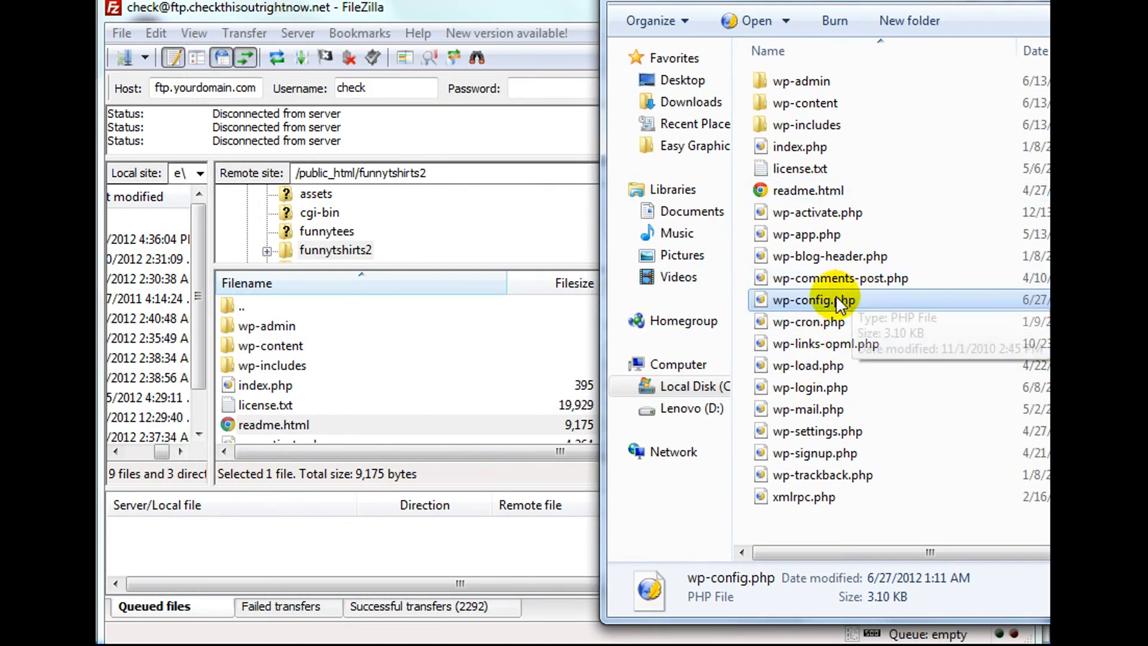
pyautogui.moveTo(817, 300); pyautogui.dragTo(446, 412)
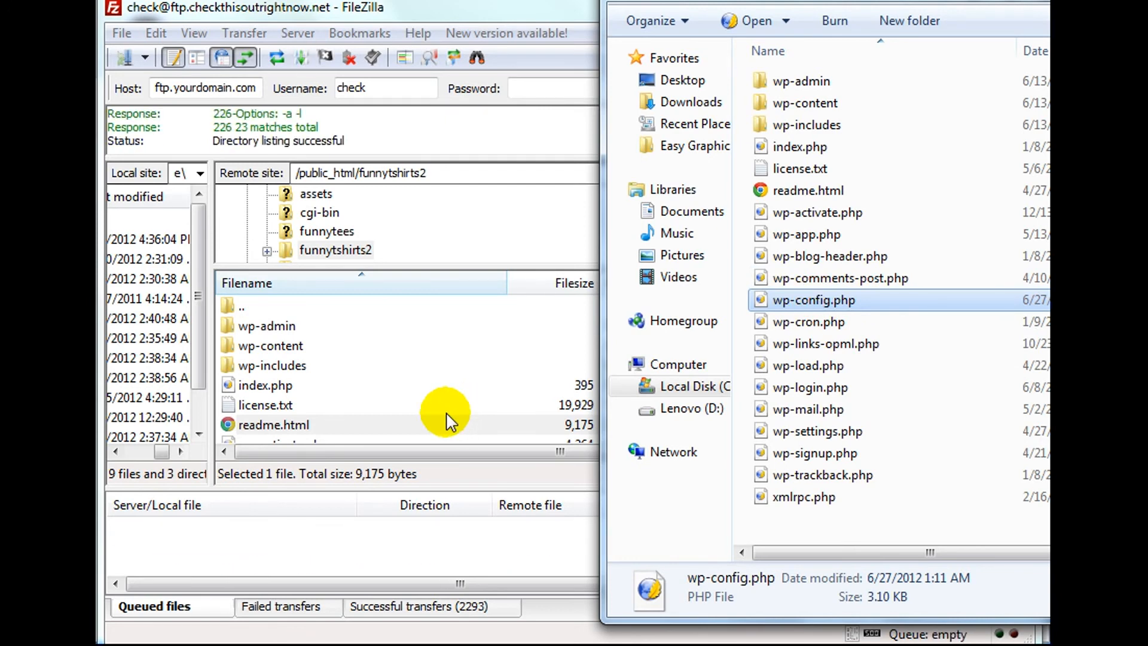
pyautogui.click(543, 11)
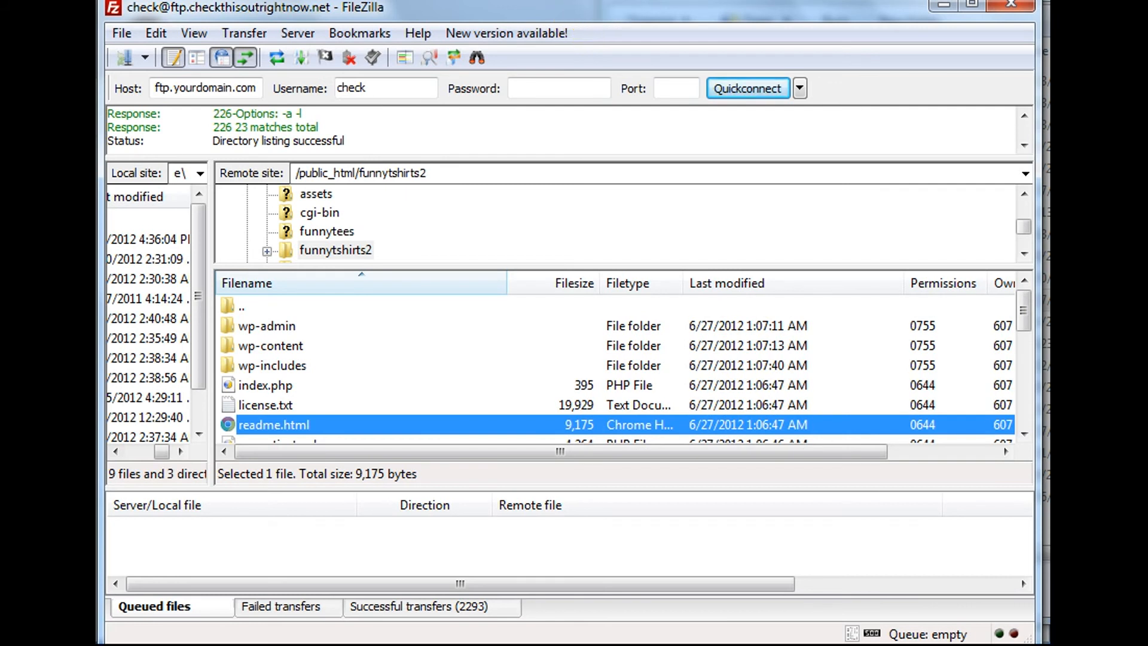
pyautogui.click(397, 174)
# Load the funnytshirts2 site's WordPress install page in a new Chrome tab.
pyautogui.moveTo(443, 174); pyautogui.dragTo(360, 171)
pyautogui.hotkey('ctrl', 'c')
pyautogui.hotkey('alt', 'Tab')
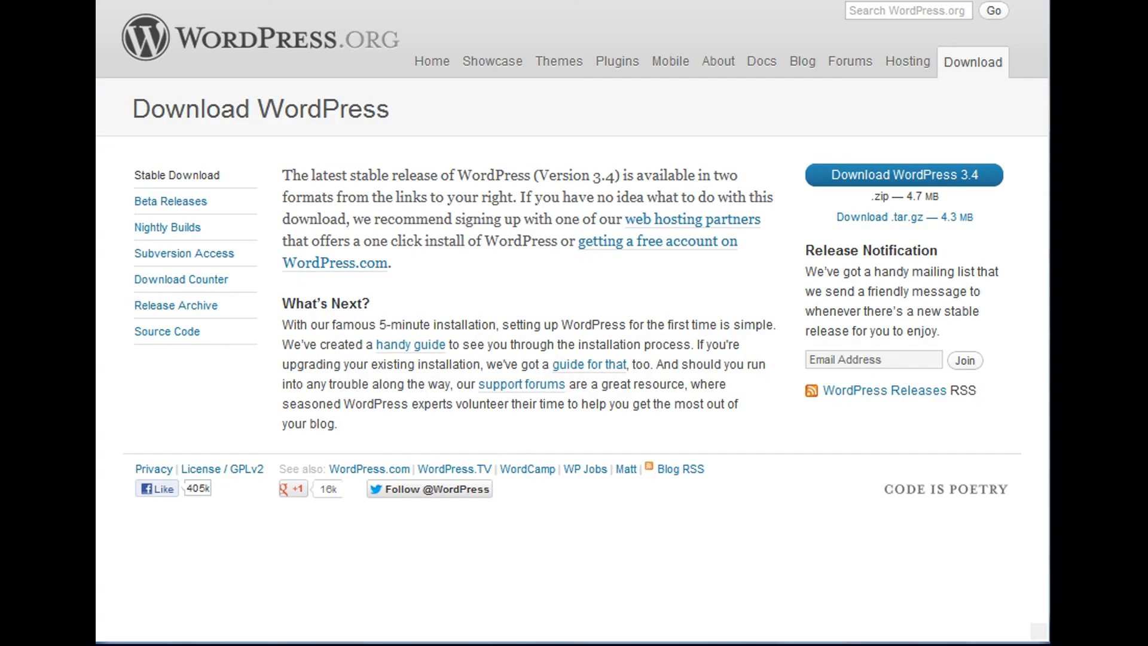
pyautogui.hotkey('ctrl', 't')
pyautogui.write('ch')
pyautogui.press('Right')
pyautogui.write('/')
pyautogui.hotkey('ctrl', 'v')
pyautogui.press('Return')
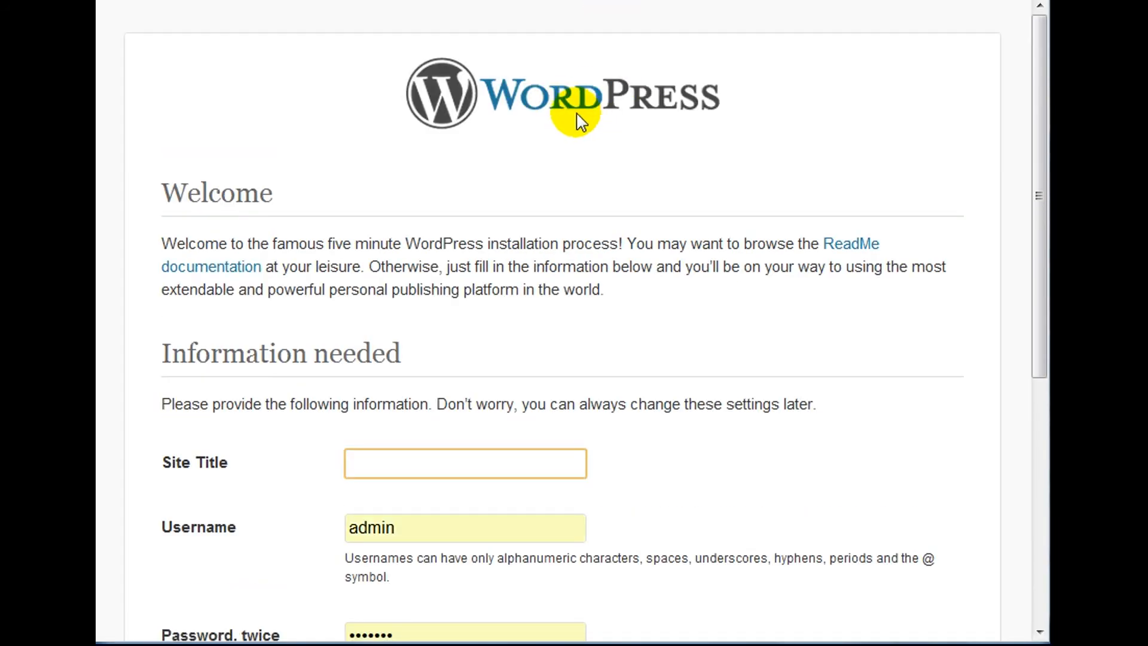
# Enter 'Funny TShirts 2' as Site Title, keep username admin, and begin the password.
pyautogui.scroll(-5, 656, 266)
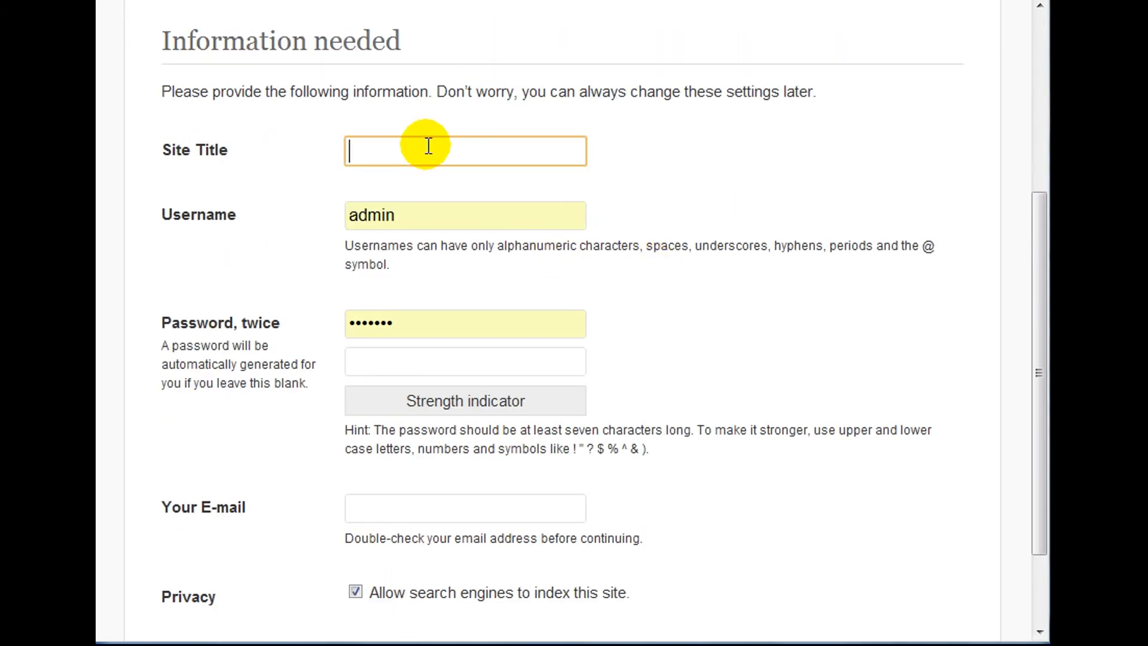
pyautogui.write('Funny TShirts 2')
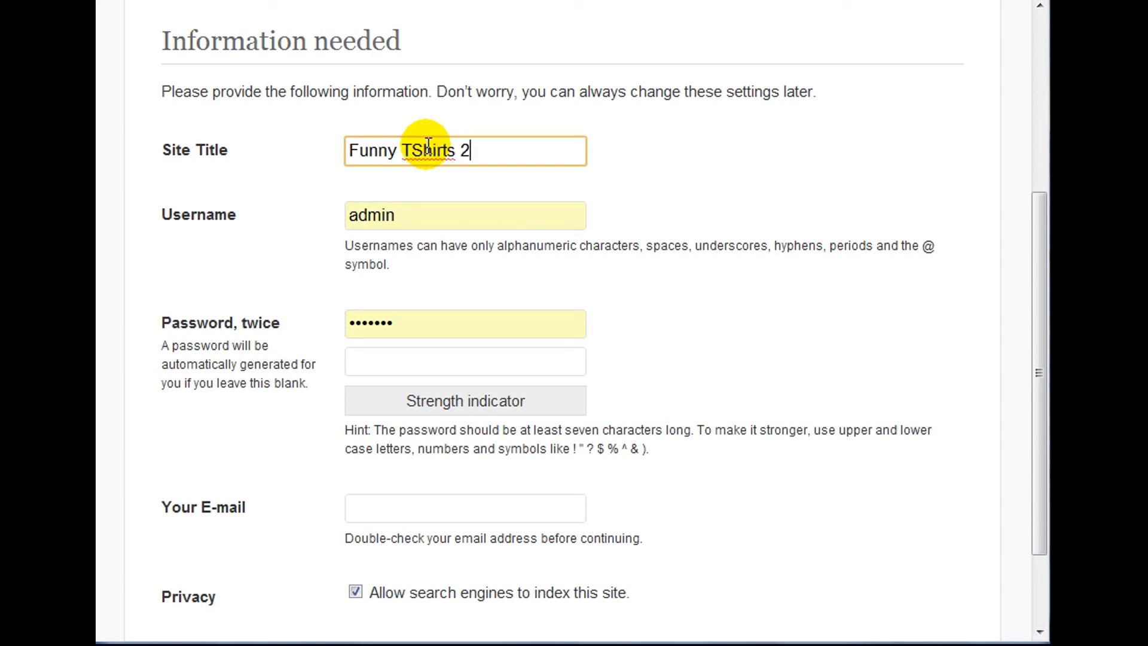
pyautogui.click(397, 217)
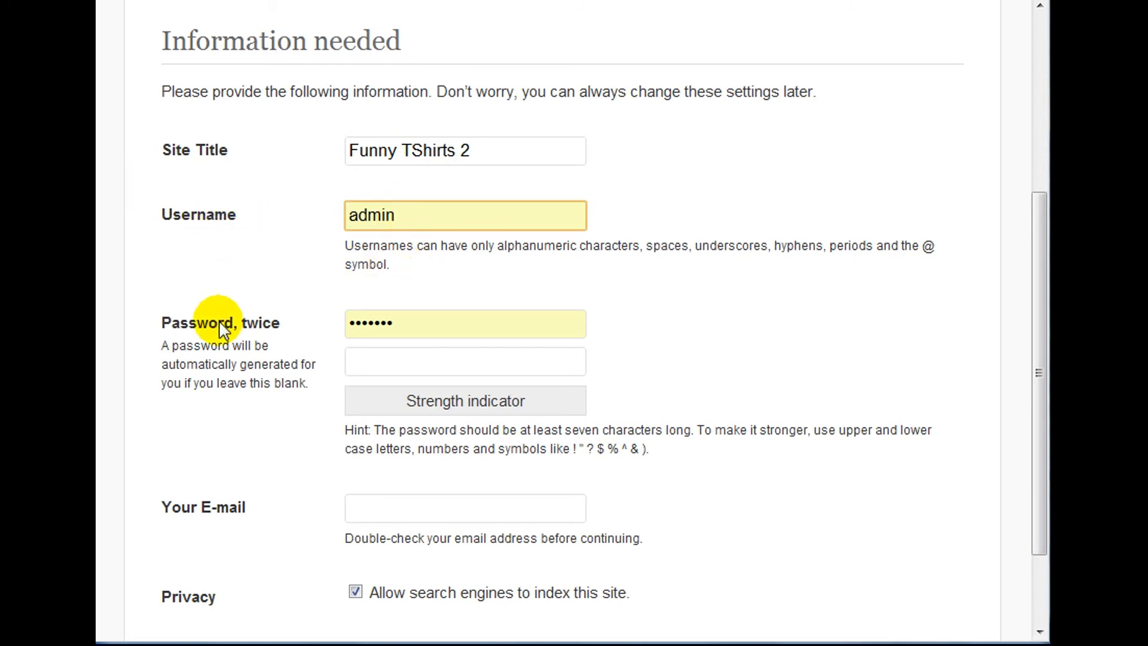
pyautogui.click(463, 323)
# Turn off search engine indexing, fill in the admin e-mail, and install WordPress.
pyautogui.click(389, 391)
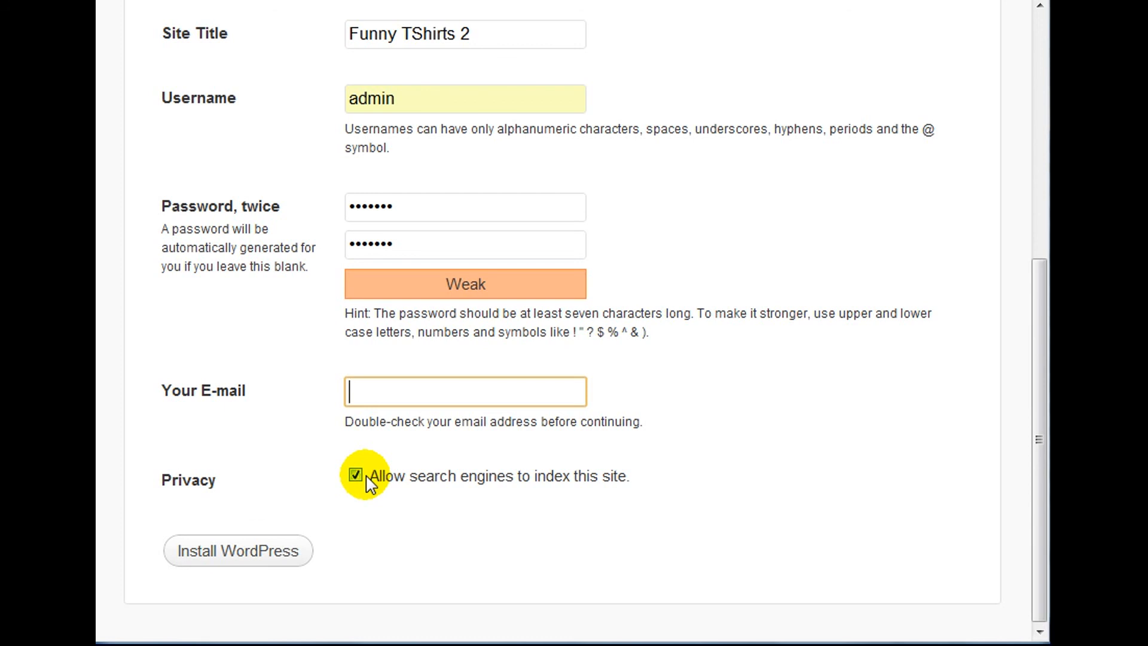
pyautogui.click(367, 478)
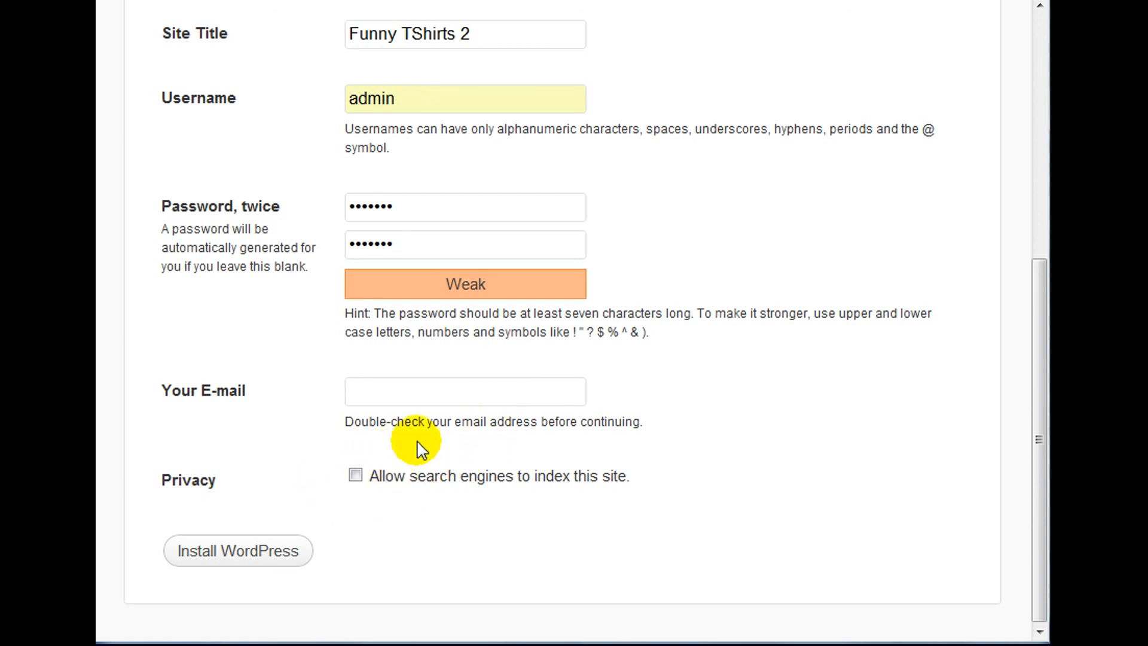
pyautogui.click(464, 391)
pyautogui.write('s')
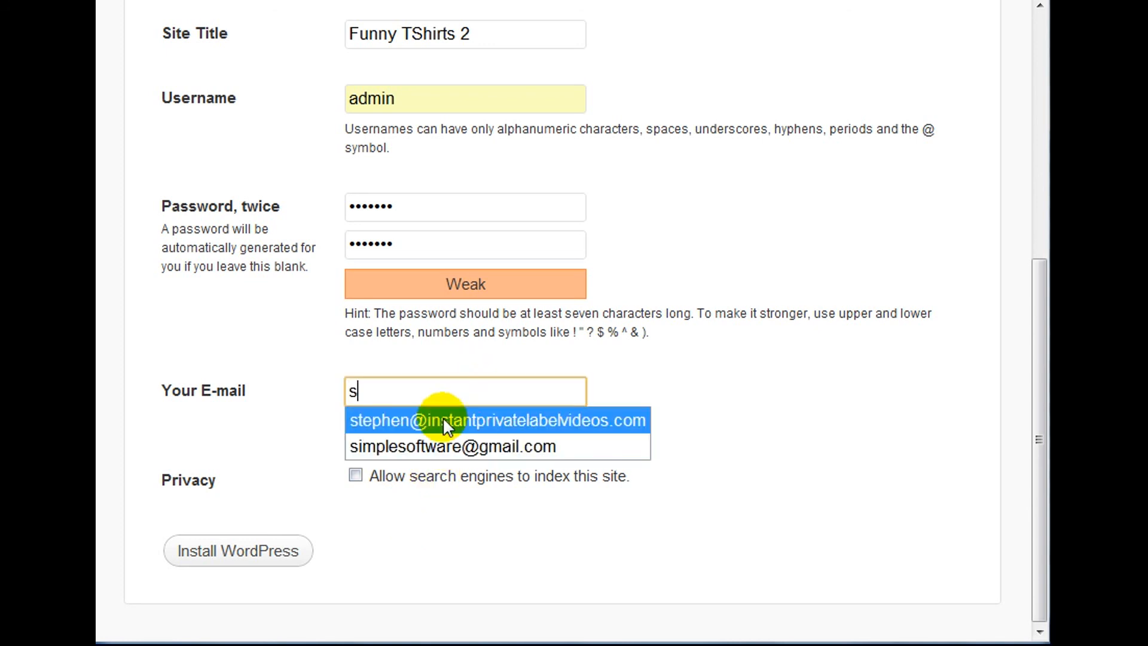
pyautogui.click(418, 446)
pyautogui.click(257, 548)
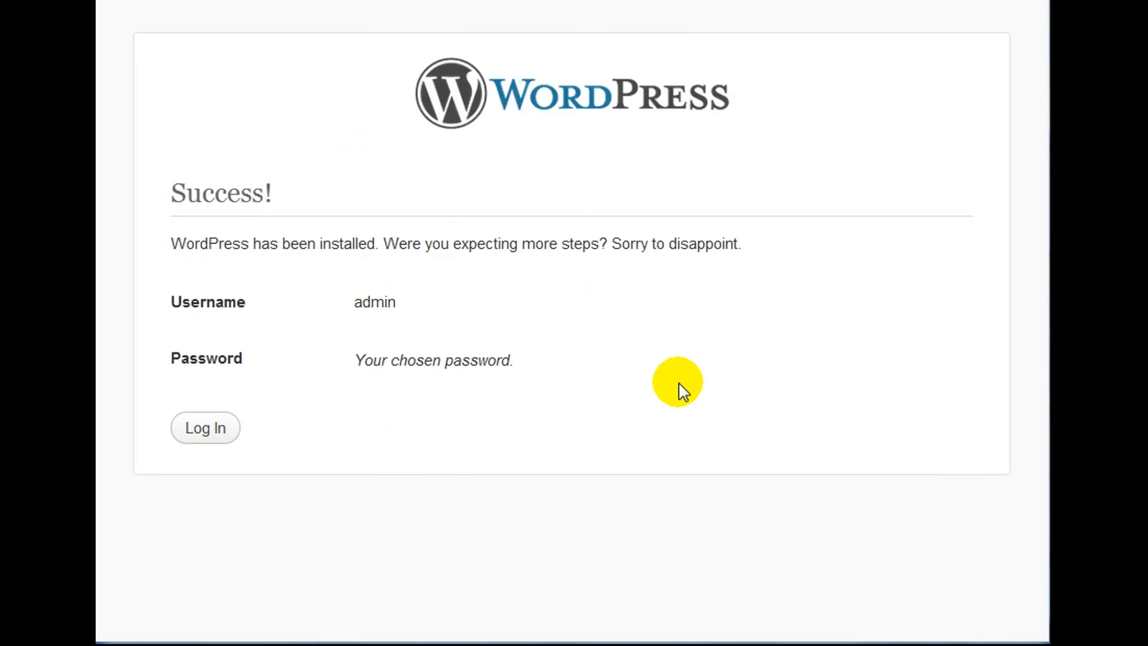
# Log in as admin with the site password to reach the Funny TShirts 2 Dashboard.
pyautogui.click(196, 432)
pyautogui.doubleClick(494, 312)
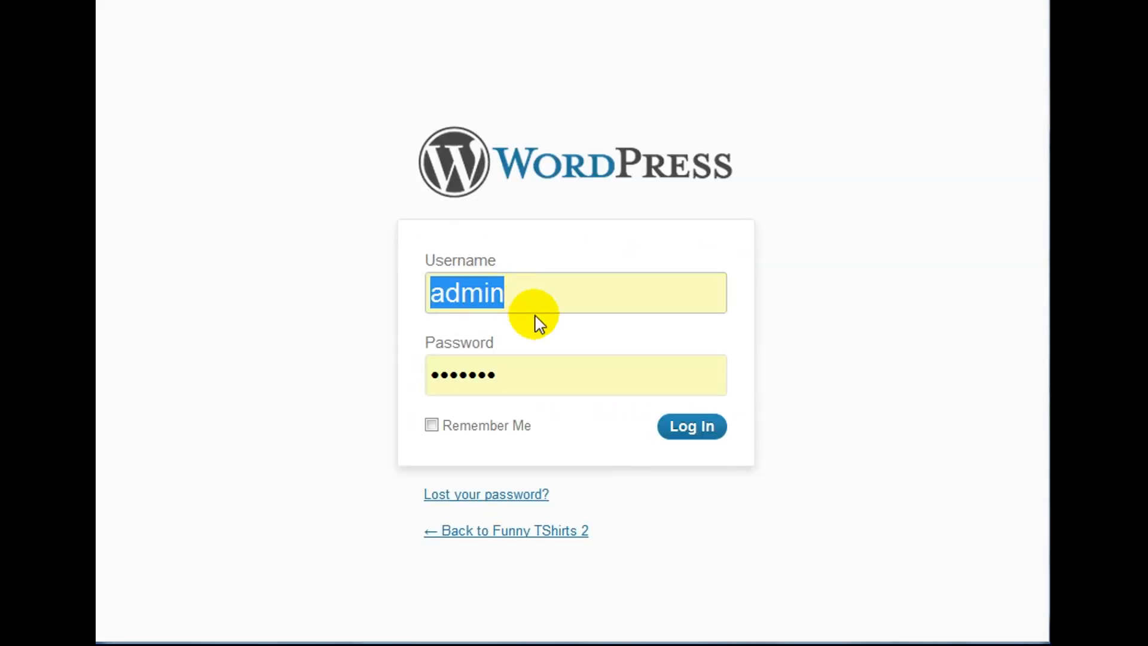
pyautogui.click(602, 382)
pyautogui.doubleClick(602, 382)
pyautogui.write('*******')
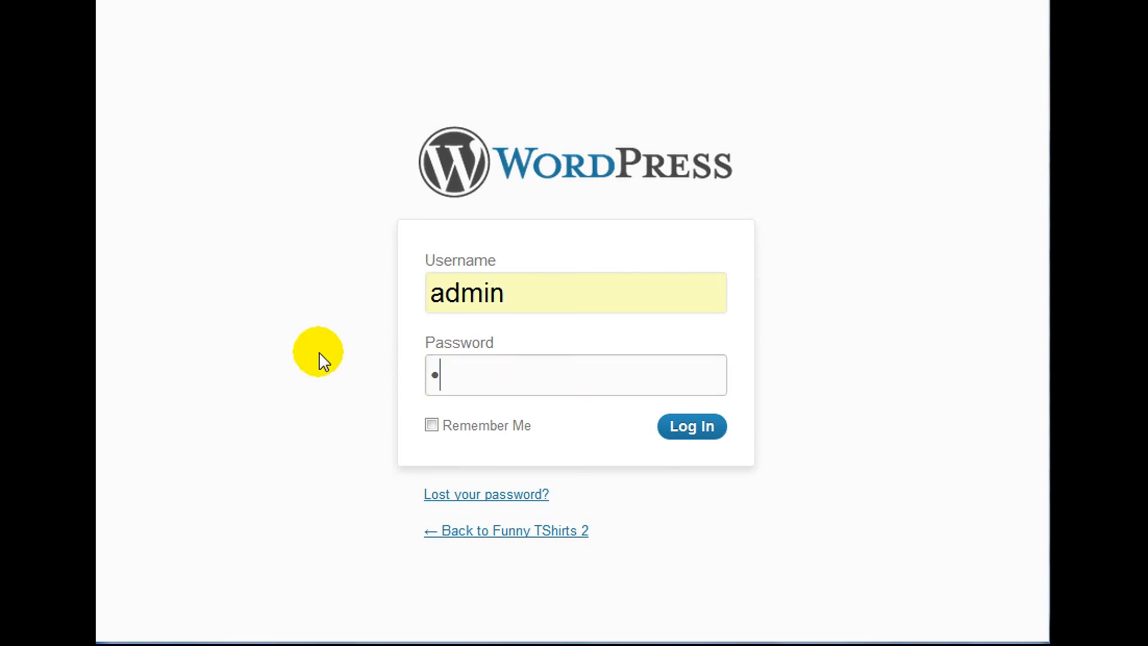
pyautogui.click(716, 439)
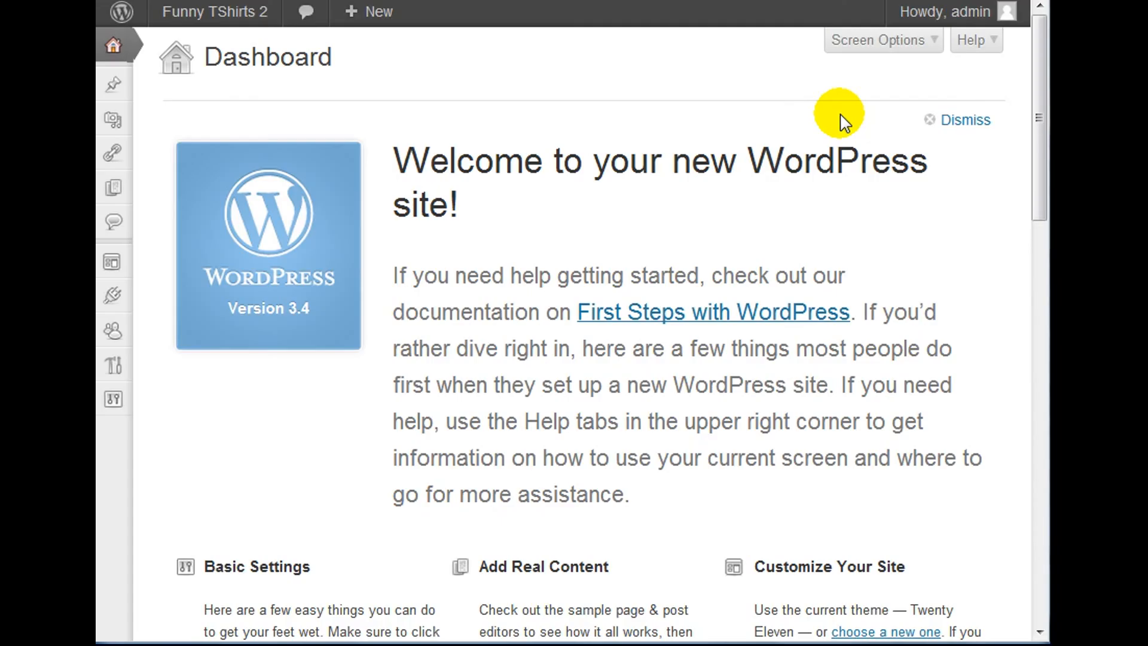